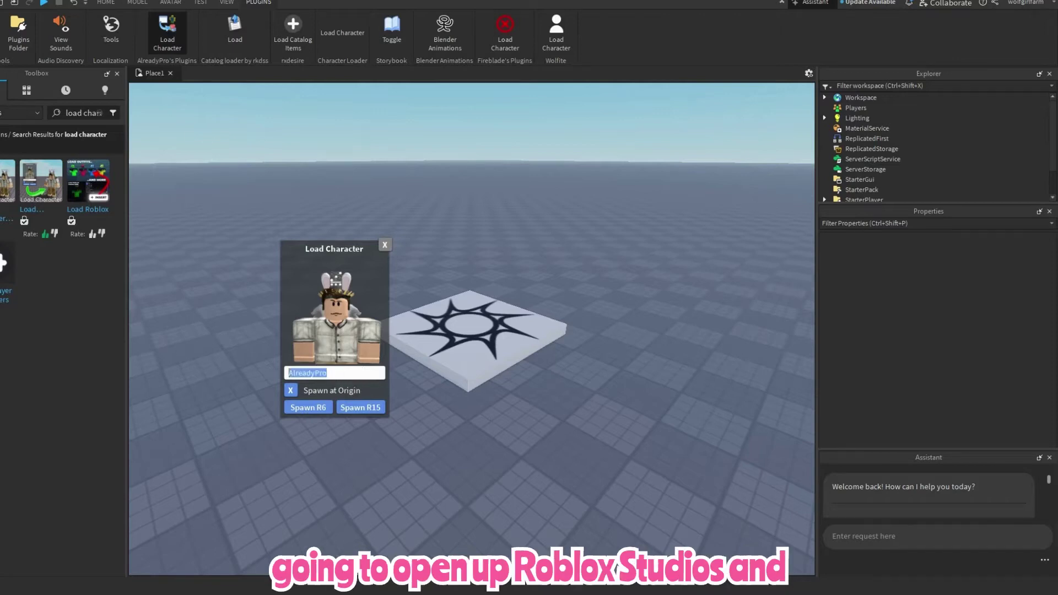
- Enter the avatar's username in the character loader and spawn it as an R6 character at the origin
{"action": "type", "text": "FELIPE15_YT"}
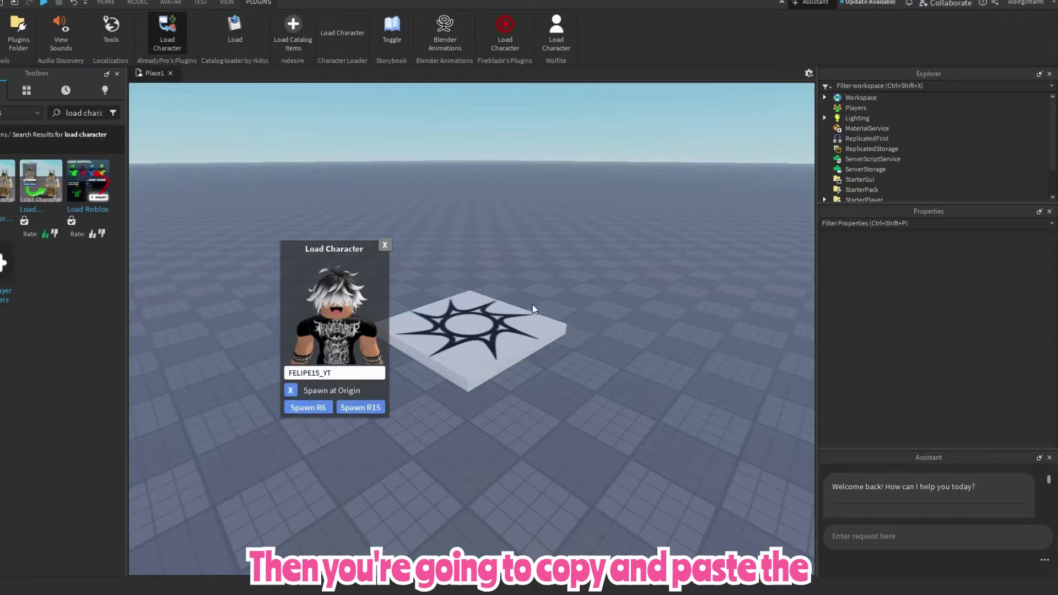
{"action": "left_click", "coordinate": [308, 408]}
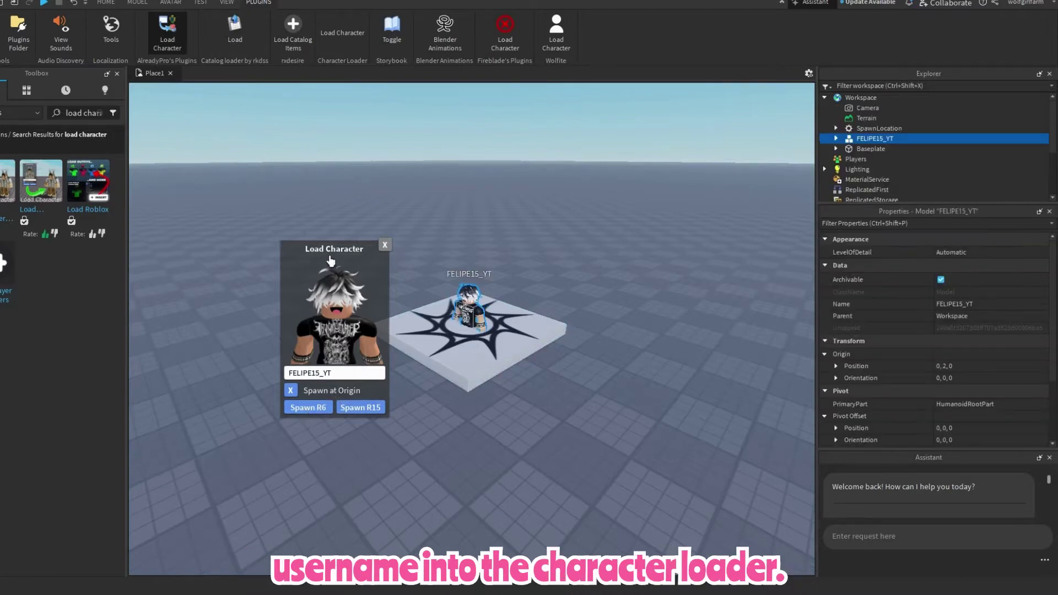
{"action": "key", "text": "f"}
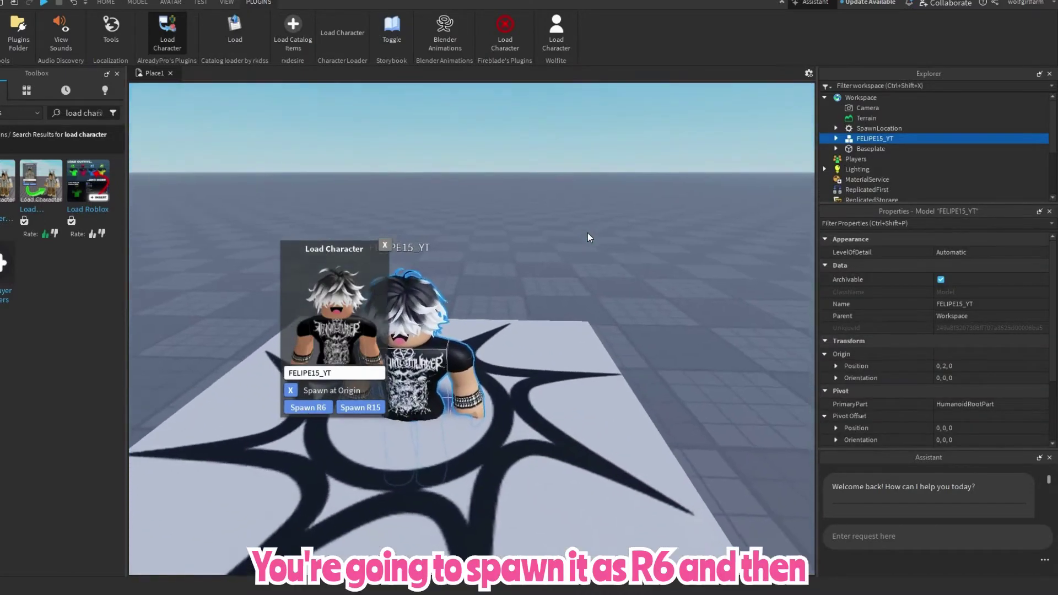
- Set the spawned character model's origin position to 0,0,0 and close the Load Character window
{"action": "left_click", "coordinate": [959, 366]}
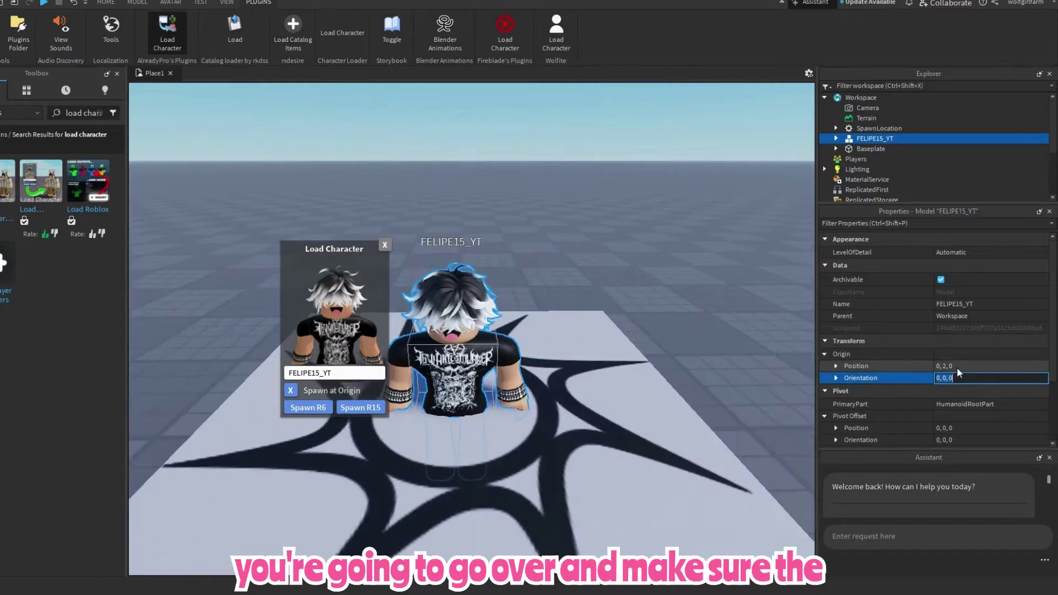
{"action": "key", "text": "BackSpace"}
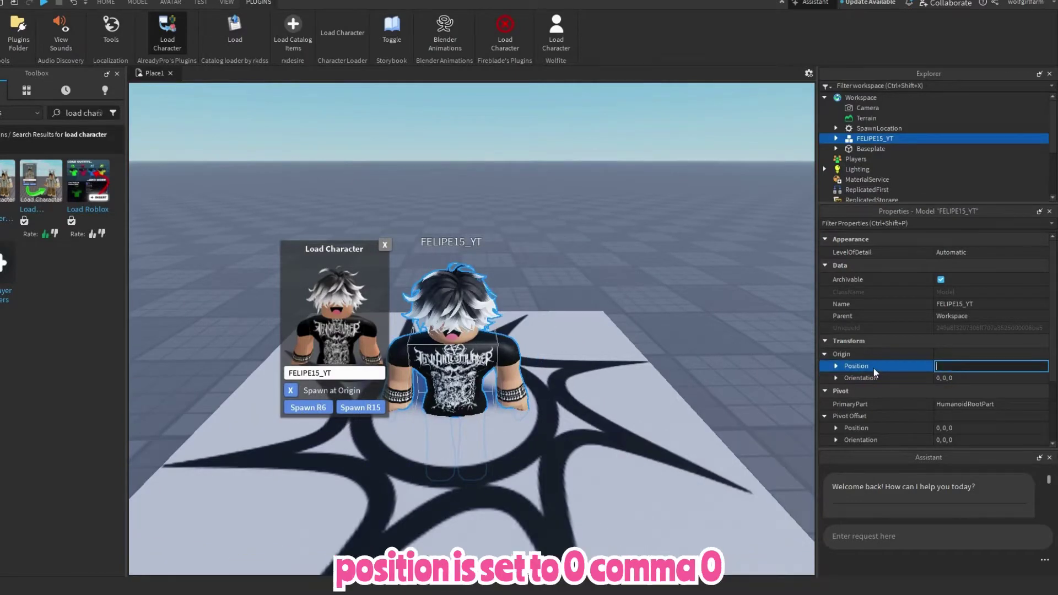
{"action": "type", "text": "0,0"}
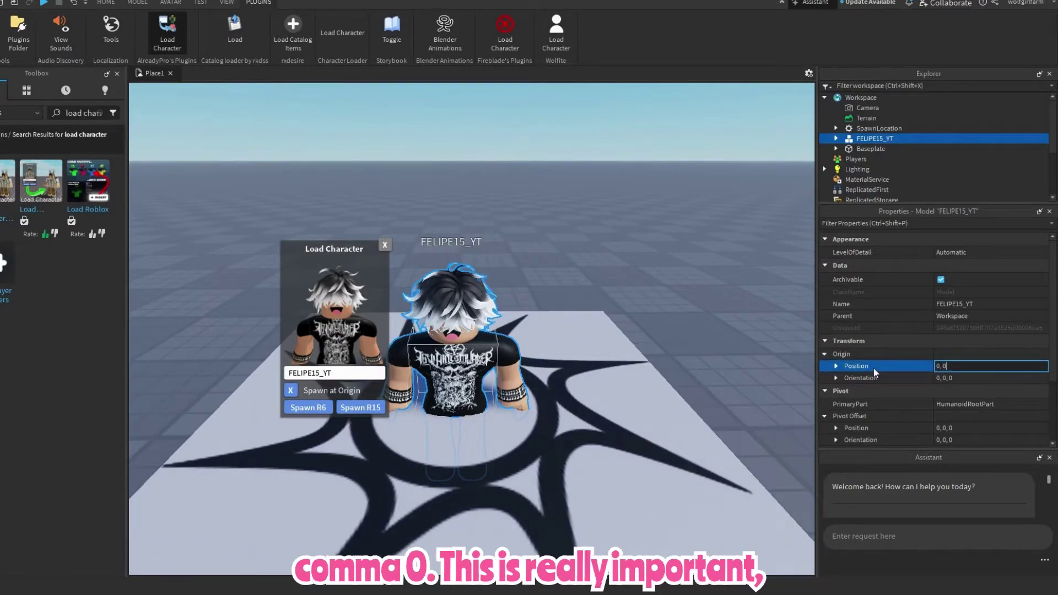
{"action": "type", "text": ",0"}
{"action": "key", "text": "Return"}
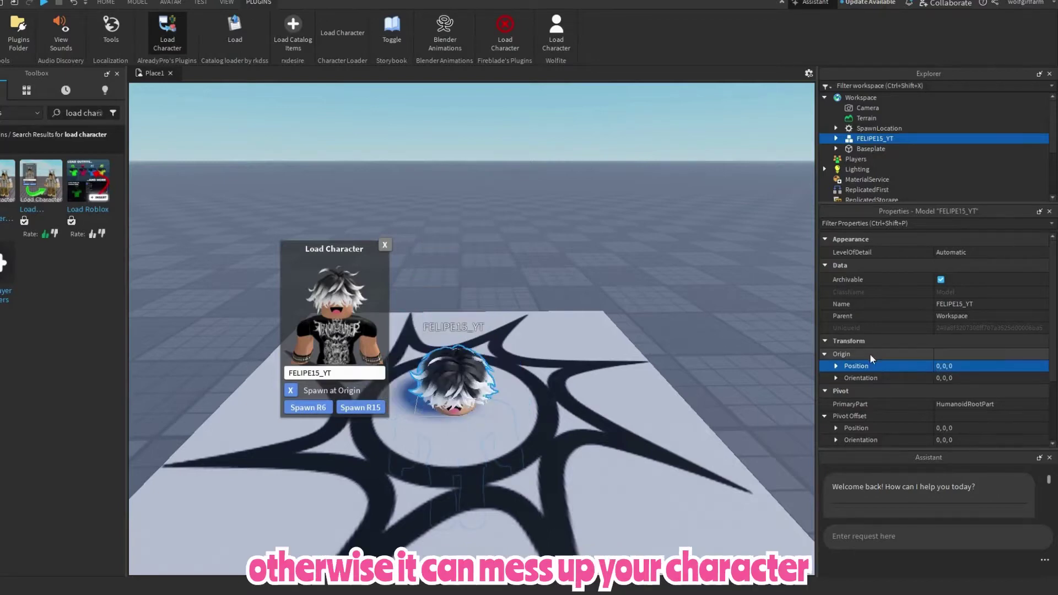
{"action": "right_click_drag", "start_coordinate": [664, 363], "coordinate": [663, 363]}
{"action": "scroll", "coordinate": [663, 362], "scroll_direction": "up", "scroll_amount": 4}
{"action": "left_click", "coordinate": [386, 244]}
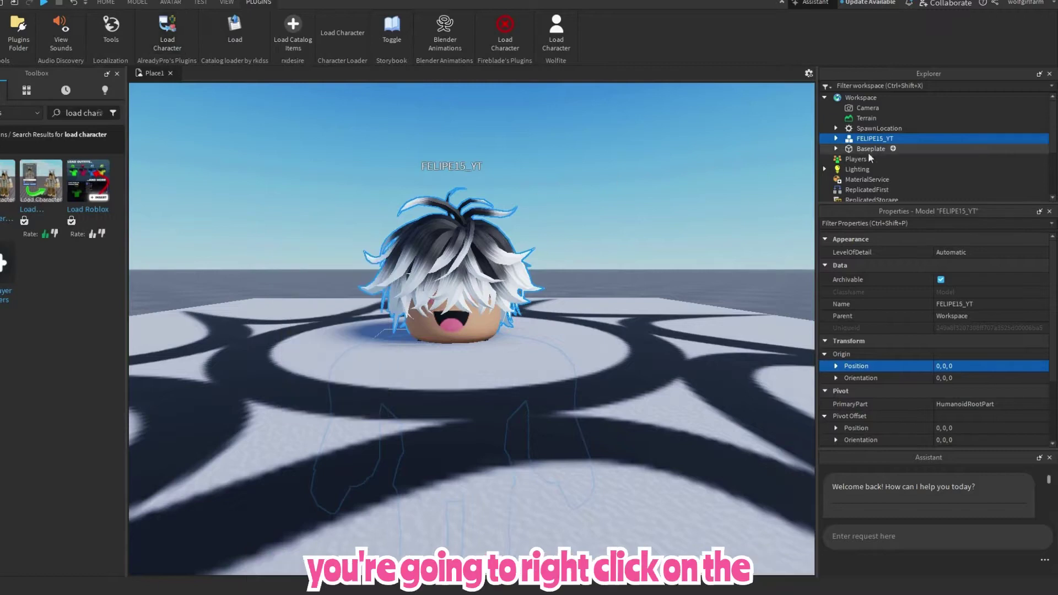
- Start exporting the character model as an OBJ, creating and opening a new folder named after the avatar's username
{"action": "right_click", "coordinate": [880, 138]}
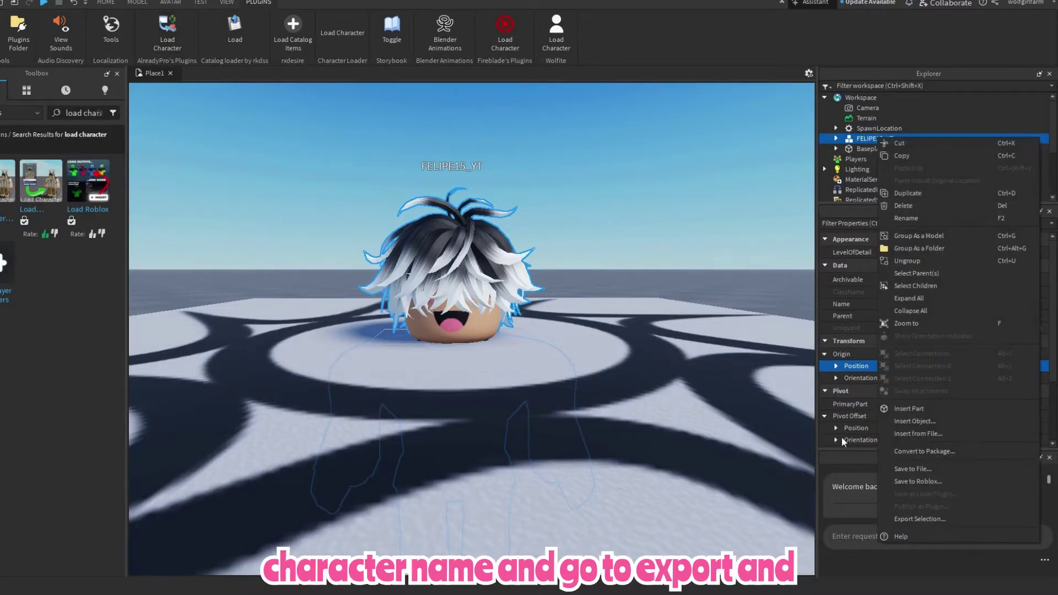
{"action": "left_click", "coordinate": [906, 519]}
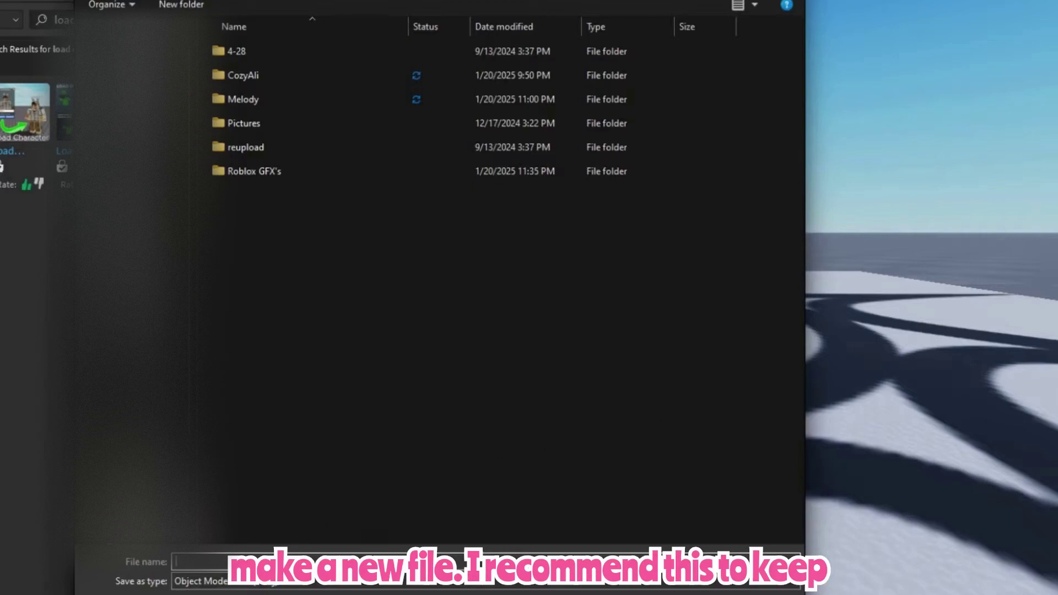
{"action": "right_click", "coordinate": [298, 373]}
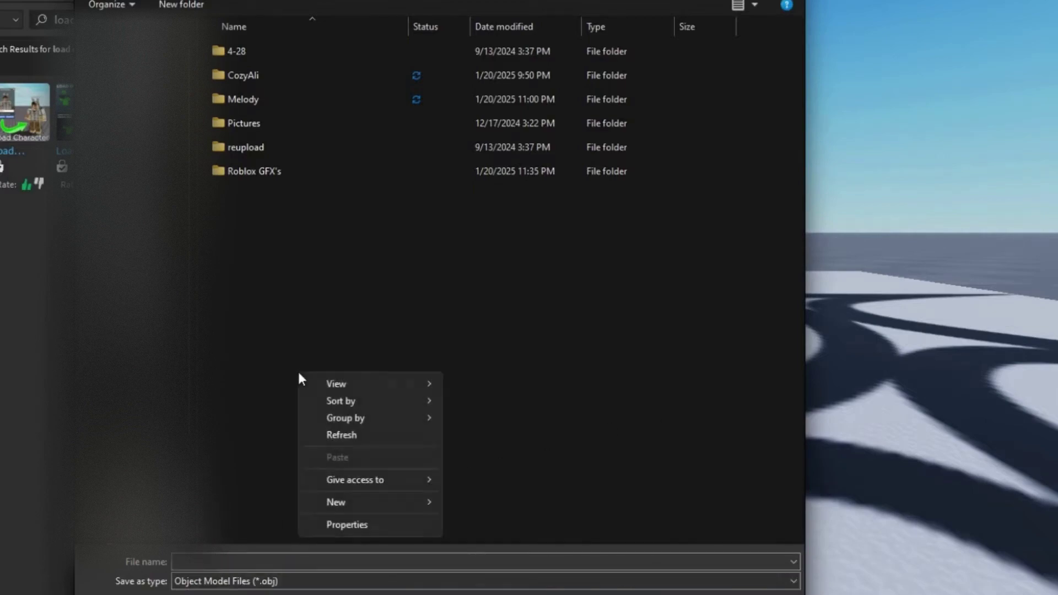
{"action": "right_click", "coordinate": [297, 312]}
{"action": "mouse_move", "coordinate": [343, 462]}
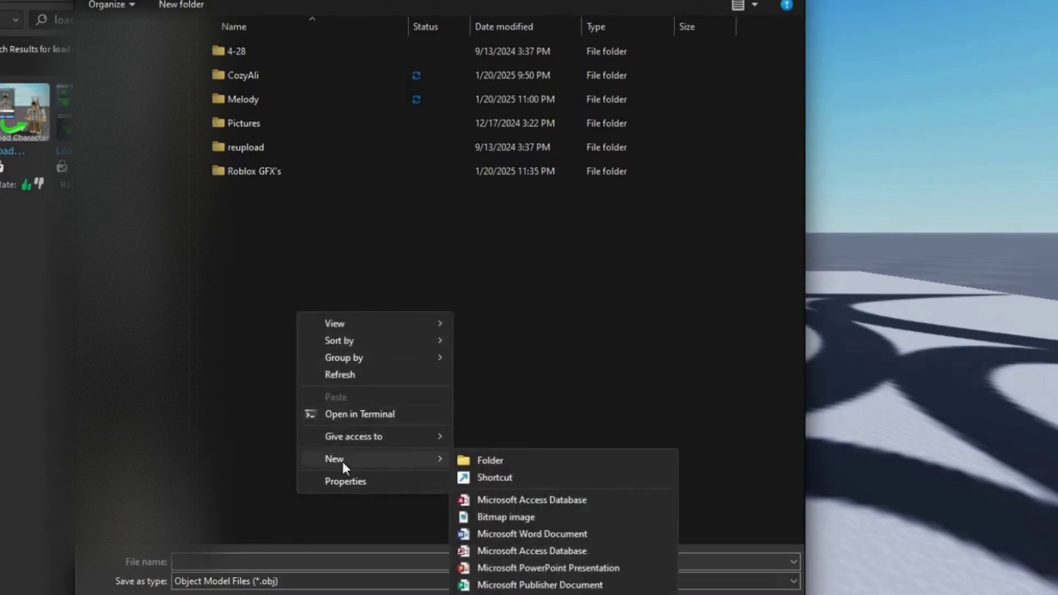
{"action": "left_click", "coordinate": [524, 461]}
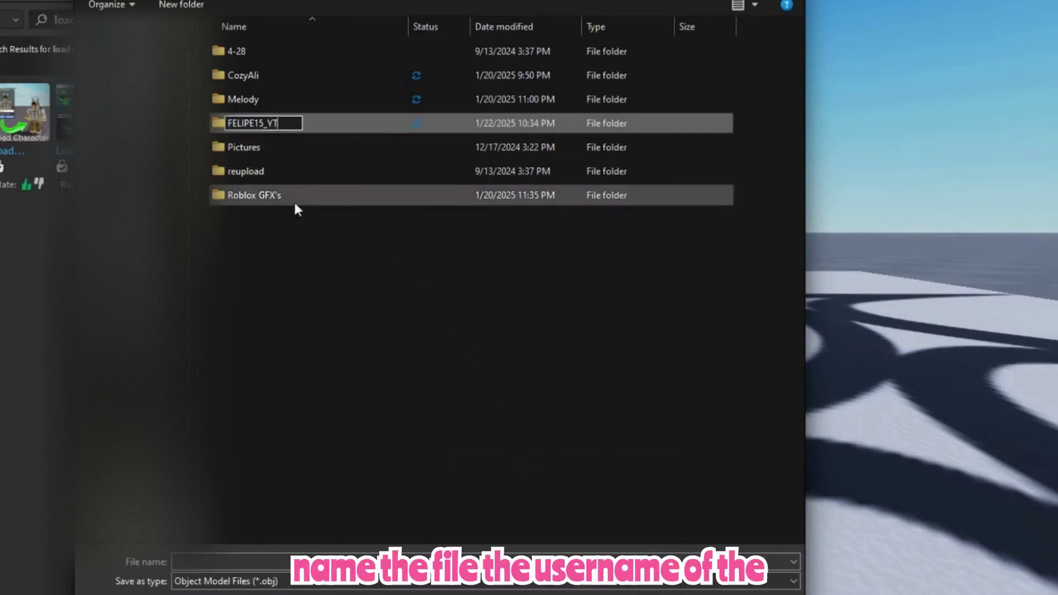
{"action": "double_click", "coordinate": [366, 128]}
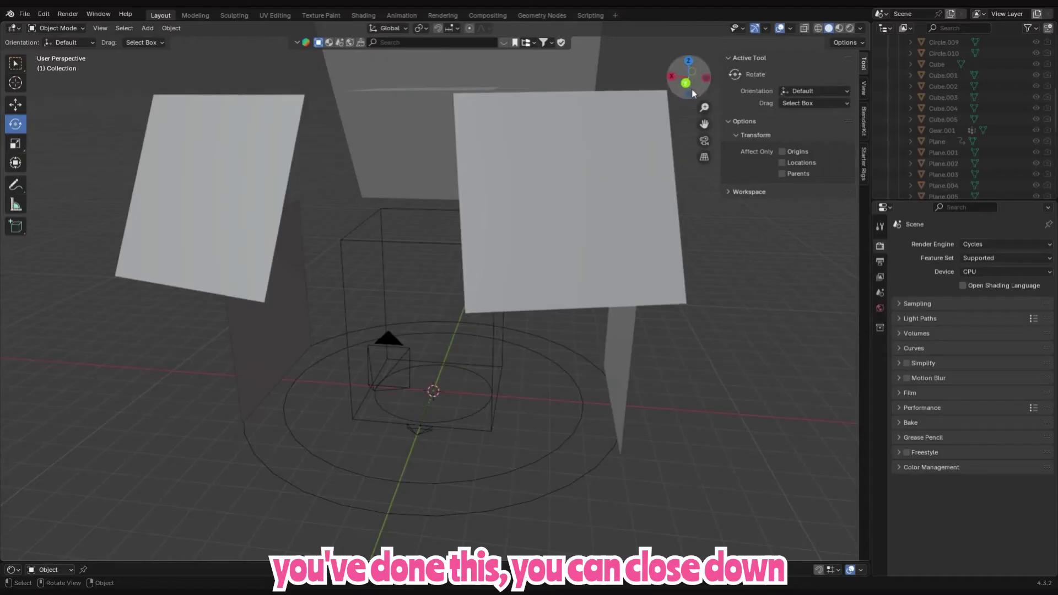
- Switch to Blender and examine the light room from front, back and camera view to identify the single large back panel
{"action": "left_click_drag", "start_coordinate": [693, 94], "coordinate": [489, 240]}
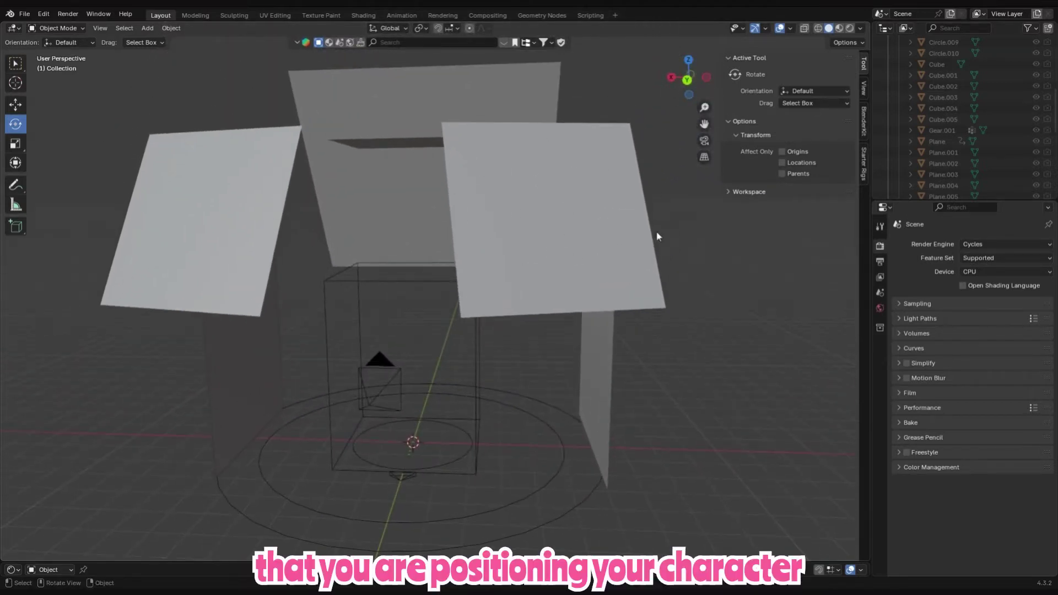
{"action": "left_click_drag", "start_coordinate": [687, 80], "coordinate": [708, 83]}
{"action": "left_click", "coordinate": [691, 84]}
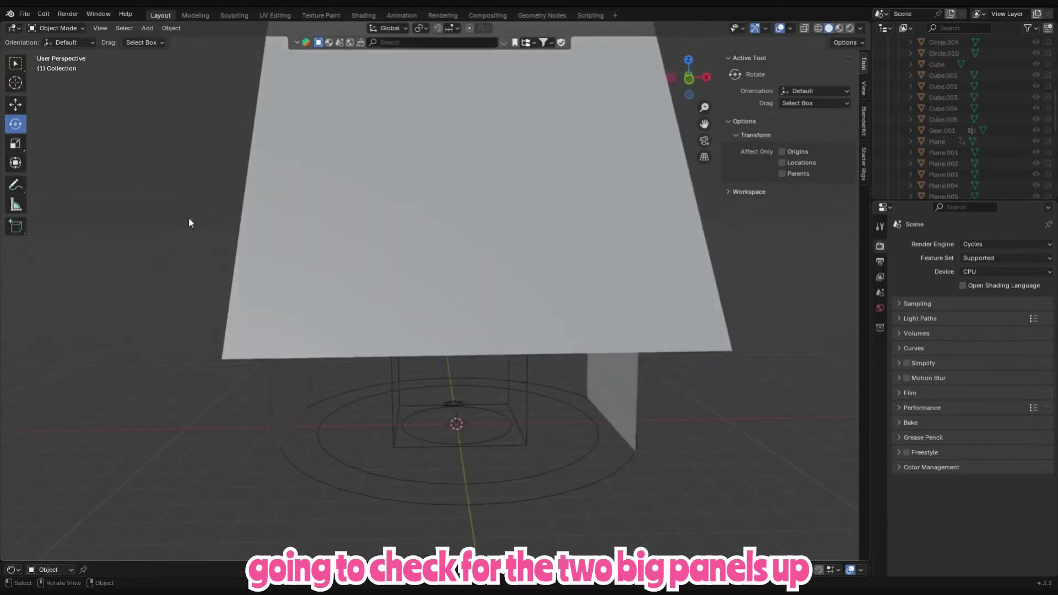
{"action": "left_click_drag", "start_coordinate": [686, 76], "coordinate": [495, 543]}
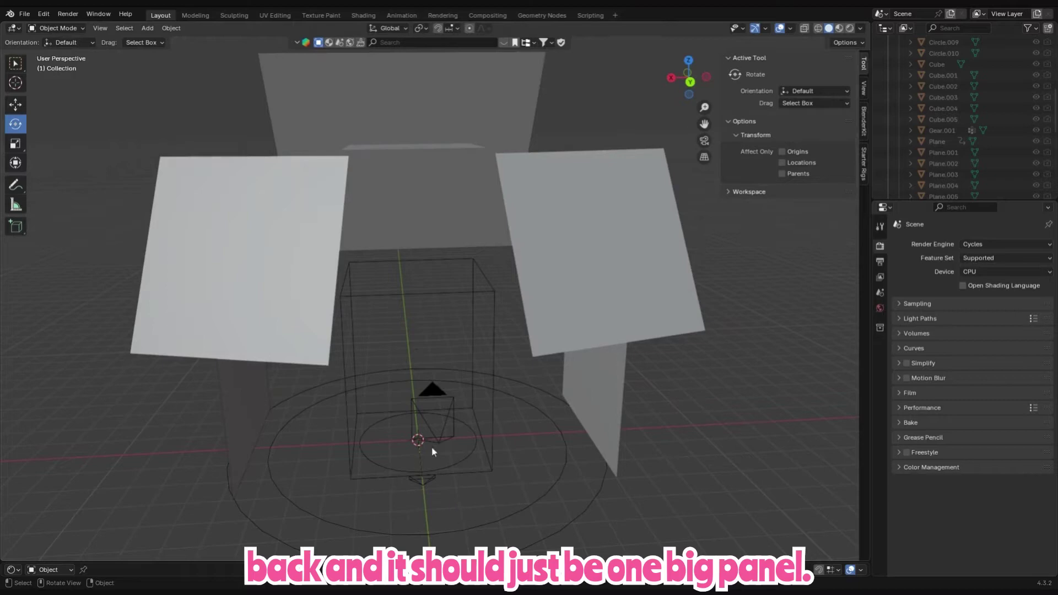
{"action": "left_click", "coordinate": [705, 141]}
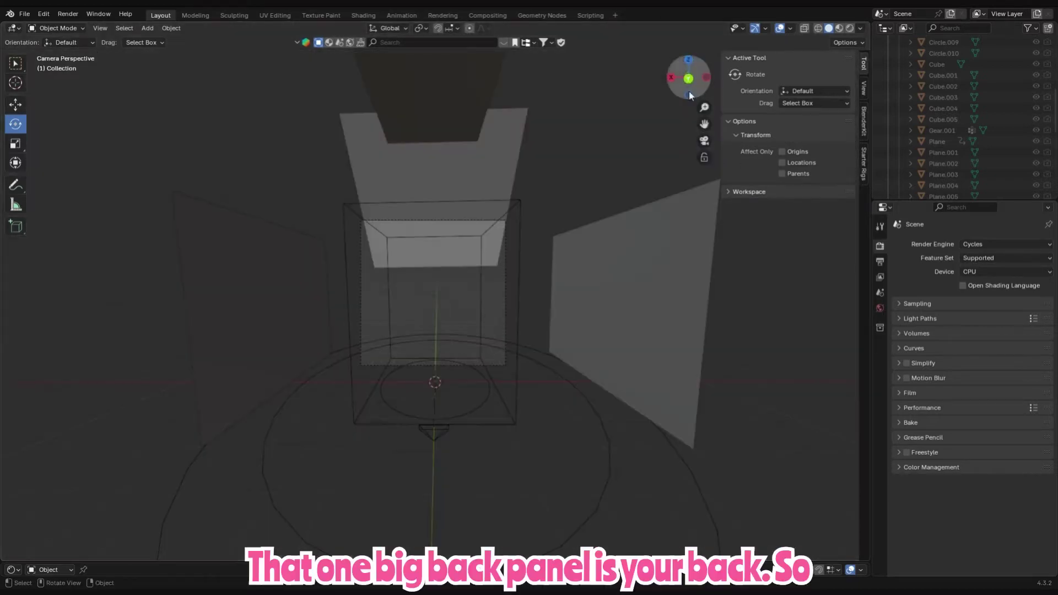
{"action": "left_click", "coordinate": [705, 141]}
- Import the exported avatar's Wavefront OBJ from its username folder with Split By Group enabled
{"action": "left_click", "coordinate": [25, 14]}
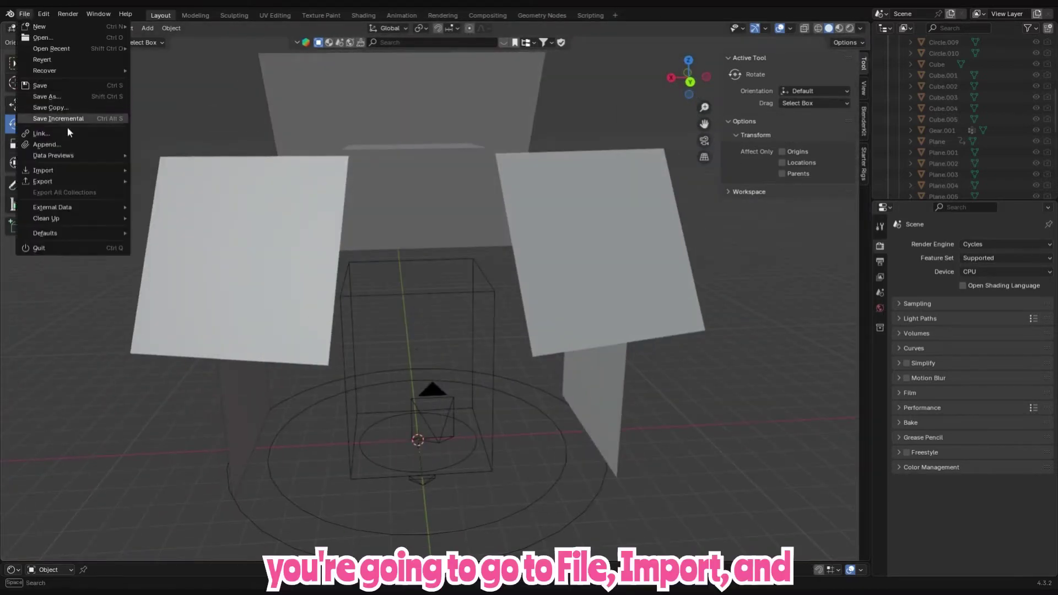
{"action": "mouse_move", "coordinate": [69, 174]}
{"action": "left_click", "coordinate": [167, 210]}
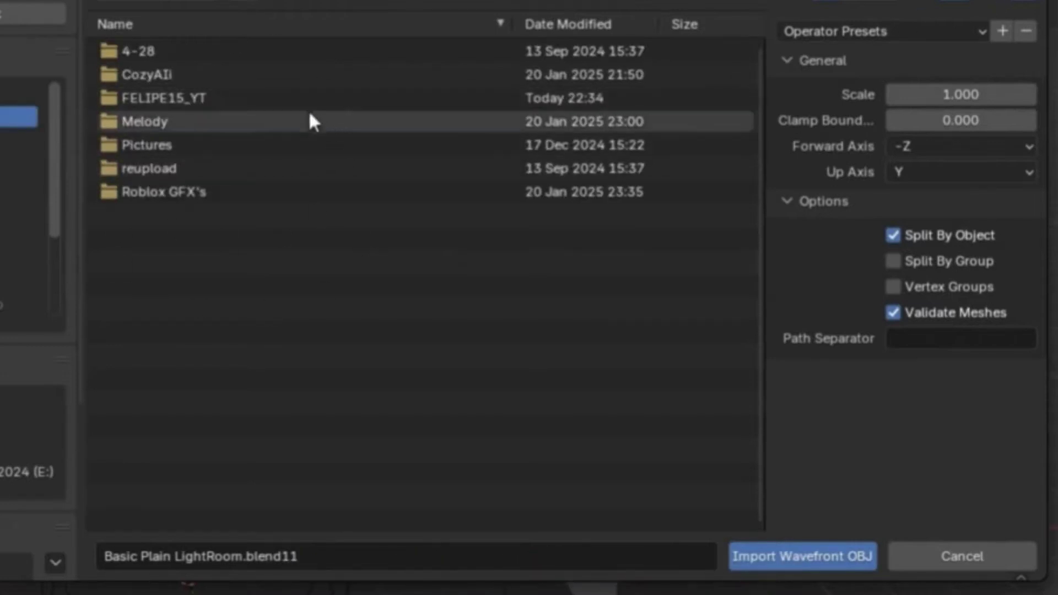
{"action": "left_click", "coordinate": [273, 98]}
{"action": "double_click", "coordinate": [273, 98]}
{"action": "left_click", "coordinate": [267, 82]}
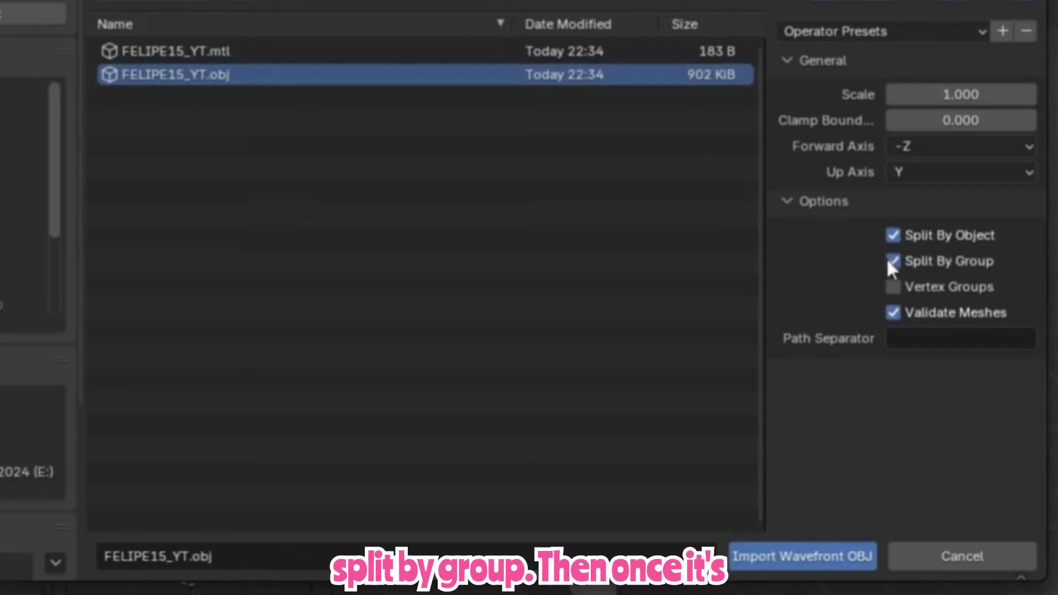
{"action": "left_click", "coordinate": [777, 554]}
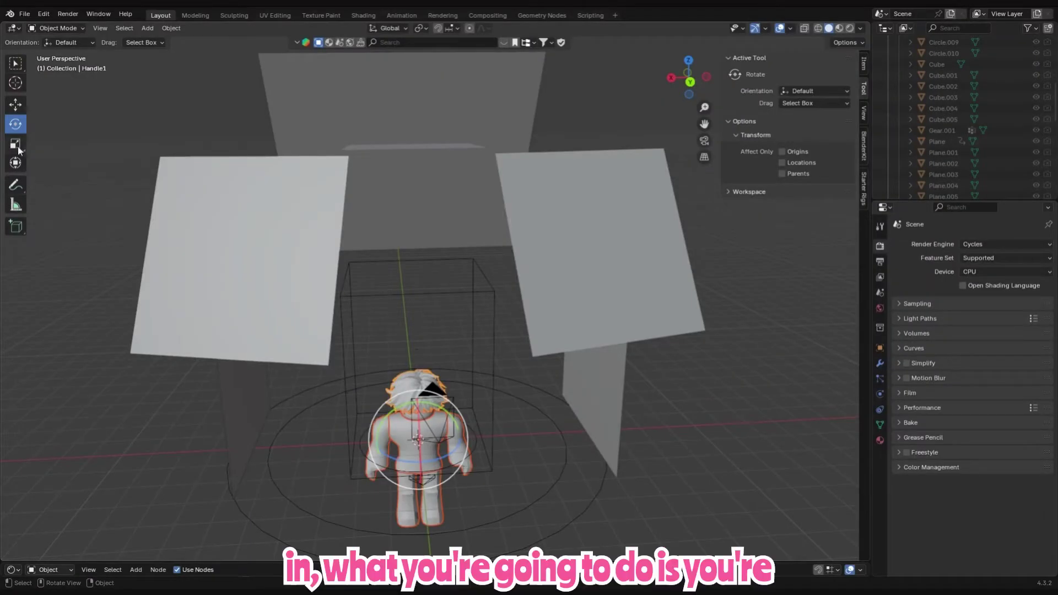
- Move the imported avatar out of the light room, beside the panels, and display the scene in material preview shading
{"action": "left_click", "coordinate": [14, 112]}
{"action": "left_click_drag", "start_coordinate": [417, 417], "coordinate": [92, 382]}
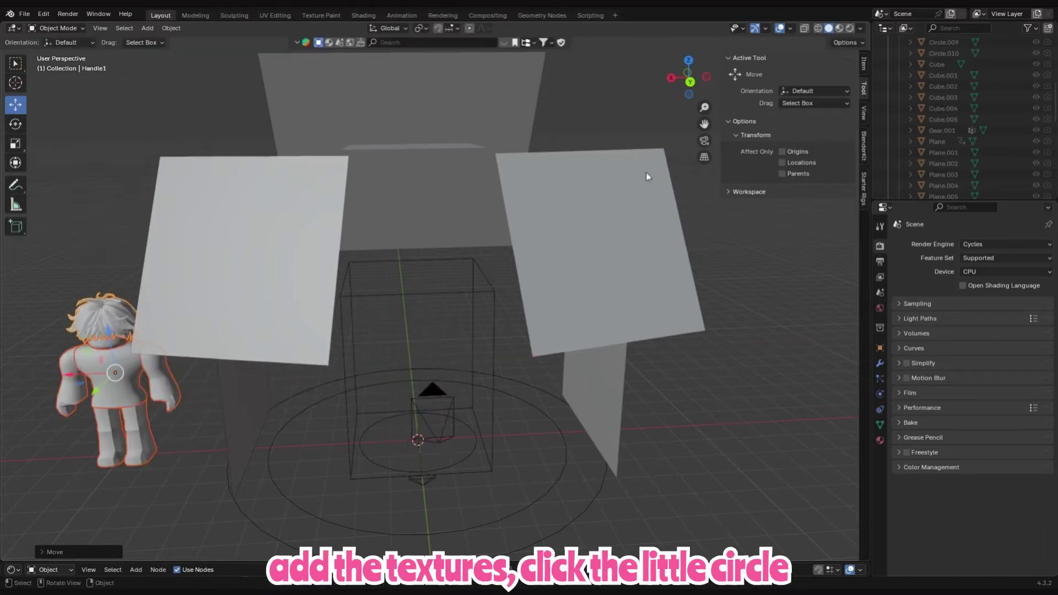
{"action": "left_click", "coordinate": [840, 28]}
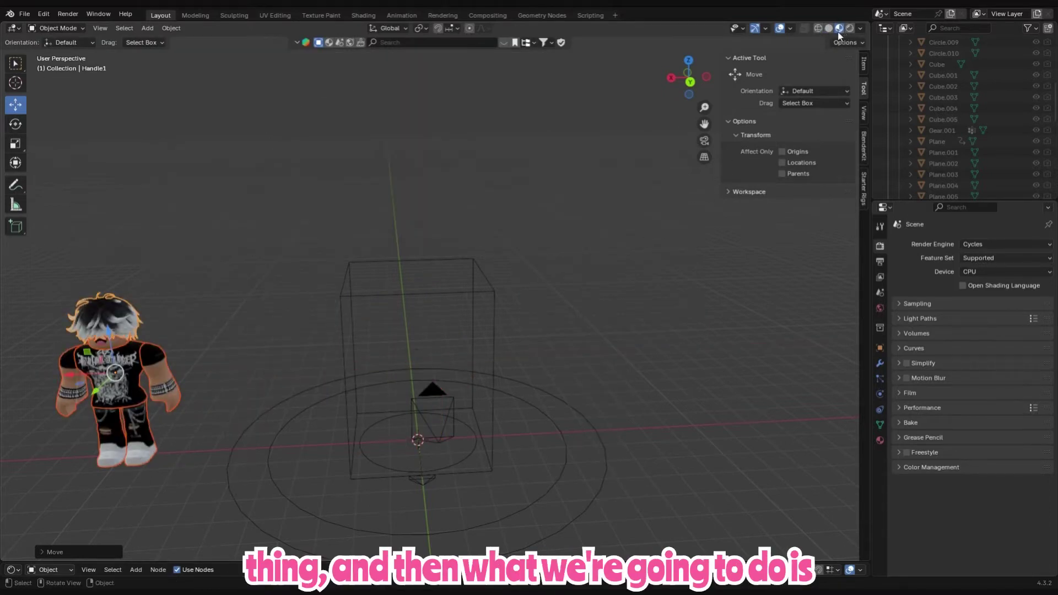
- Delete the imported avatar's torso, both arms and both legs, keeping only the head and hair
{"action": "key", "text": "KP_Decimal"}
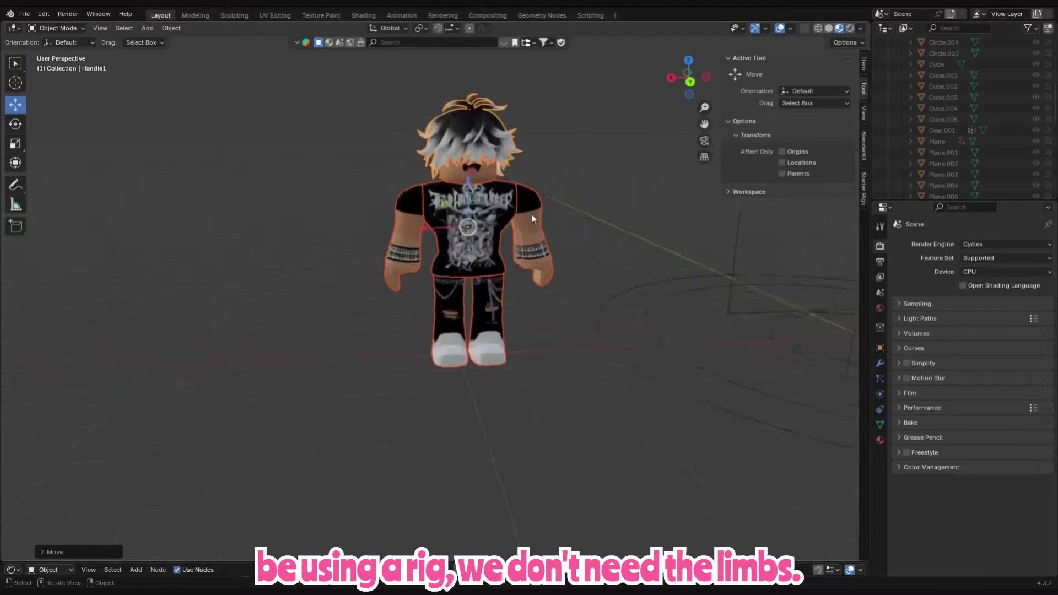
{"action": "left_click_drag", "start_coordinate": [705, 124], "coordinate": [696, 133]}
{"action": "left_click", "coordinate": [598, 270]}
{"action": "left_click", "coordinate": [532, 251], "text": "shift"}
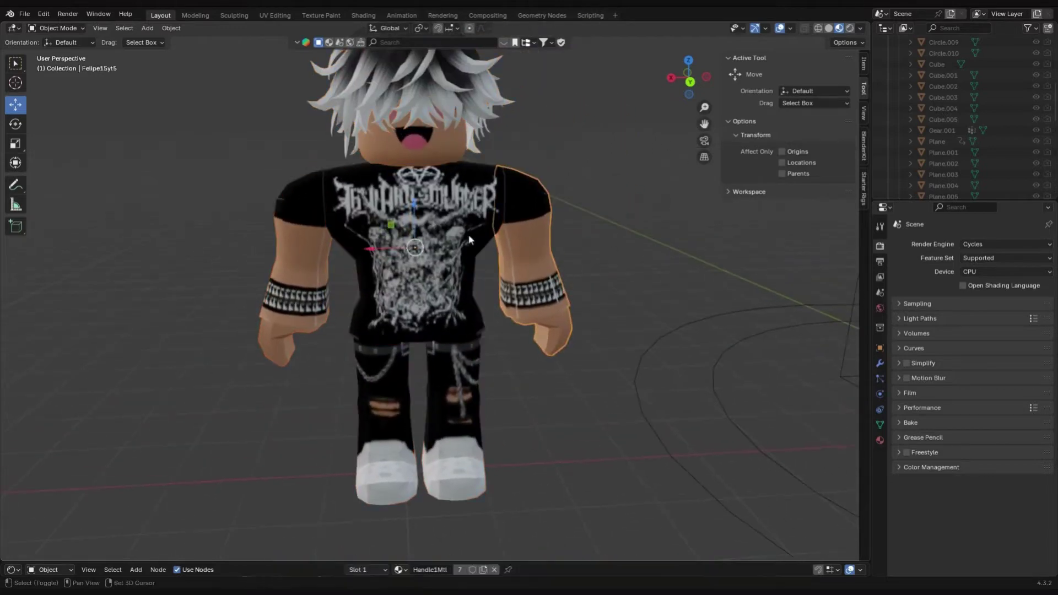
{"action": "left_click", "coordinate": [468, 239], "text": "shift"}
{"action": "left_click", "coordinate": [296, 211], "text": "shift"}
{"action": "left_click", "coordinate": [376, 380], "text": "shift"}
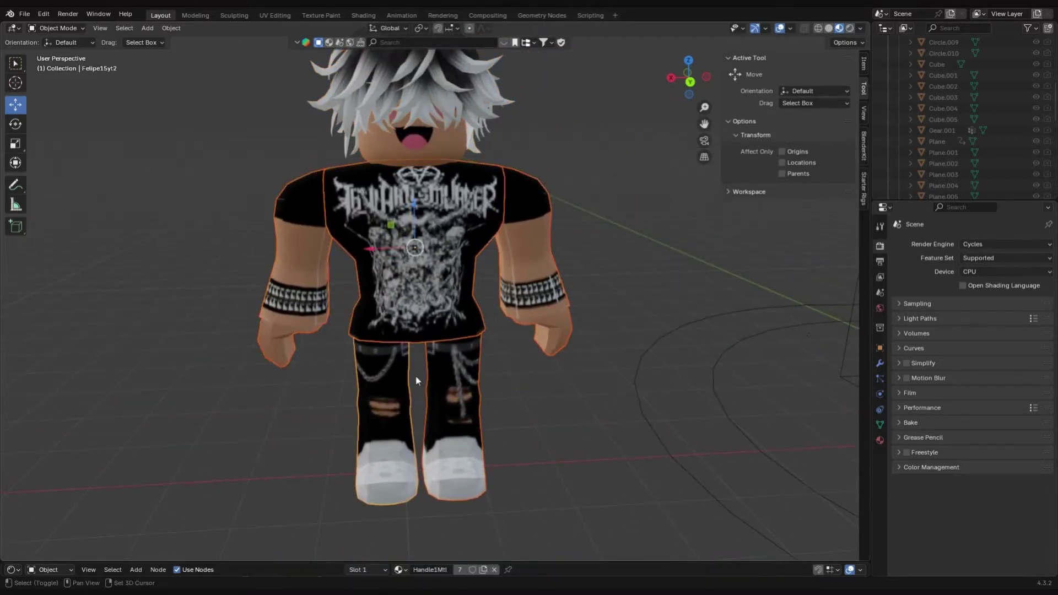
{"action": "right_click", "coordinate": [396, 376]}
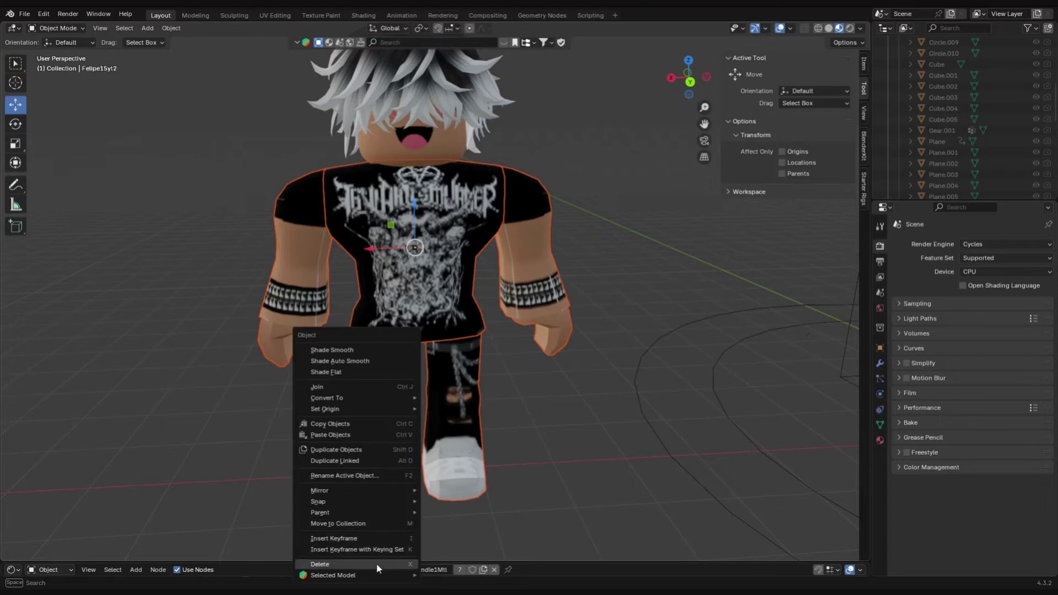
{"action": "left_click", "coordinate": [331, 564]}
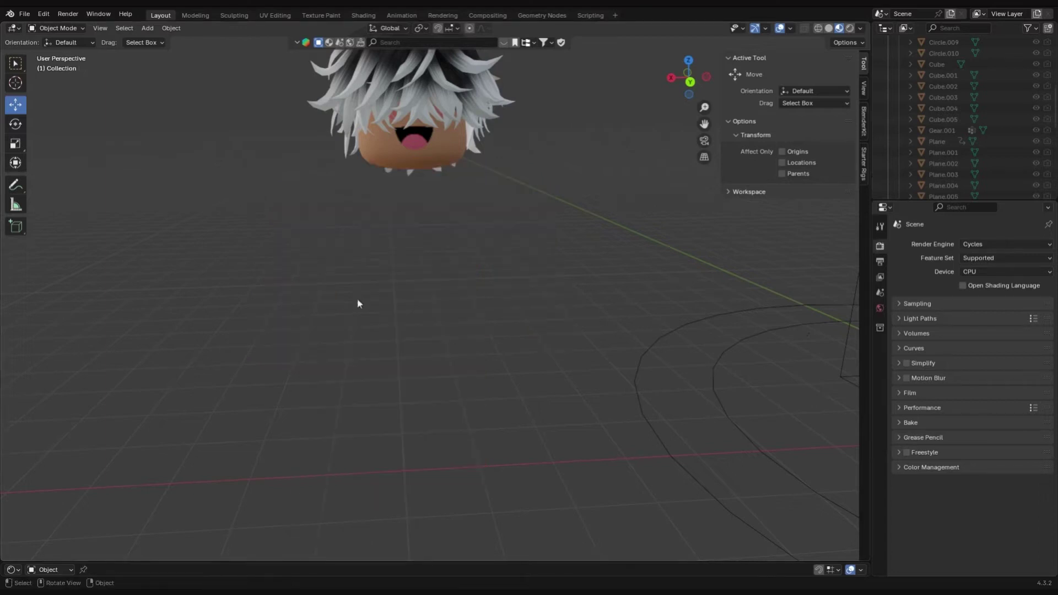
- Show the Starter Rigs options and bring the centre of the light room into view
{"action": "left_click", "coordinate": [864, 163]}
{"action": "scroll", "coordinate": [708, 141], "scroll_direction": "down", "scroll_amount": 5}
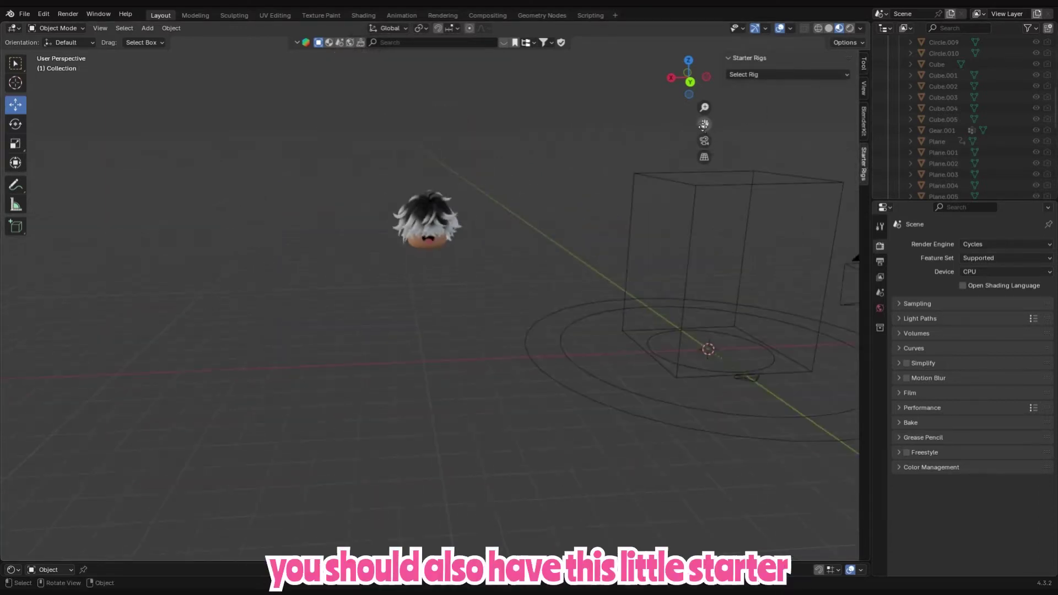
{"action": "left_click_drag", "start_coordinate": [704, 126], "coordinate": [403, 146]}
- Try adding the Starter Man Rig and the Starter Blocky Rig to the scene, deleting each one
{"action": "left_click", "coordinate": [756, 76]}
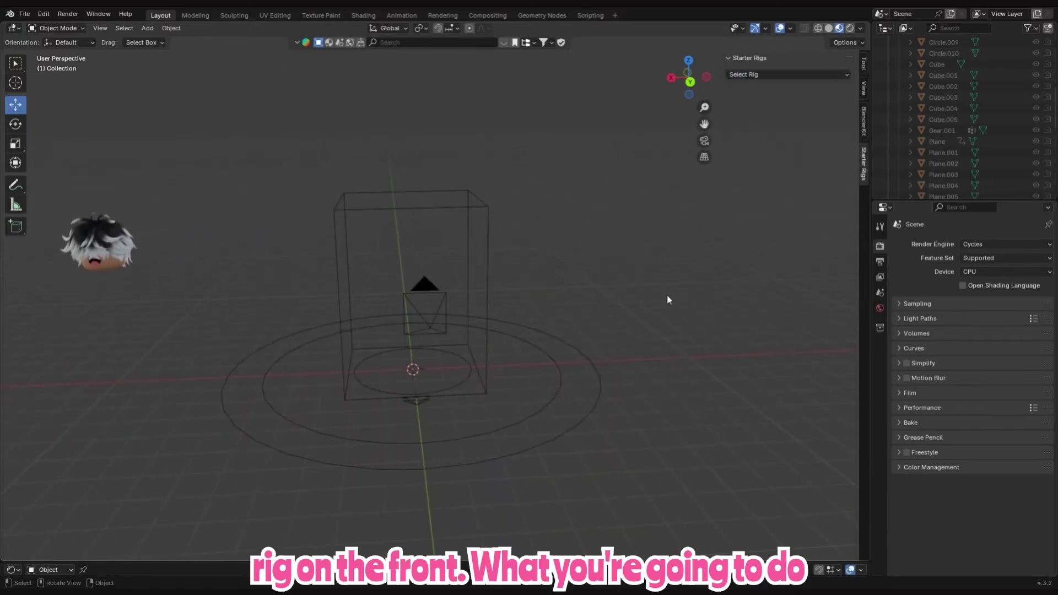
{"action": "left_click", "coordinate": [784, 74]}
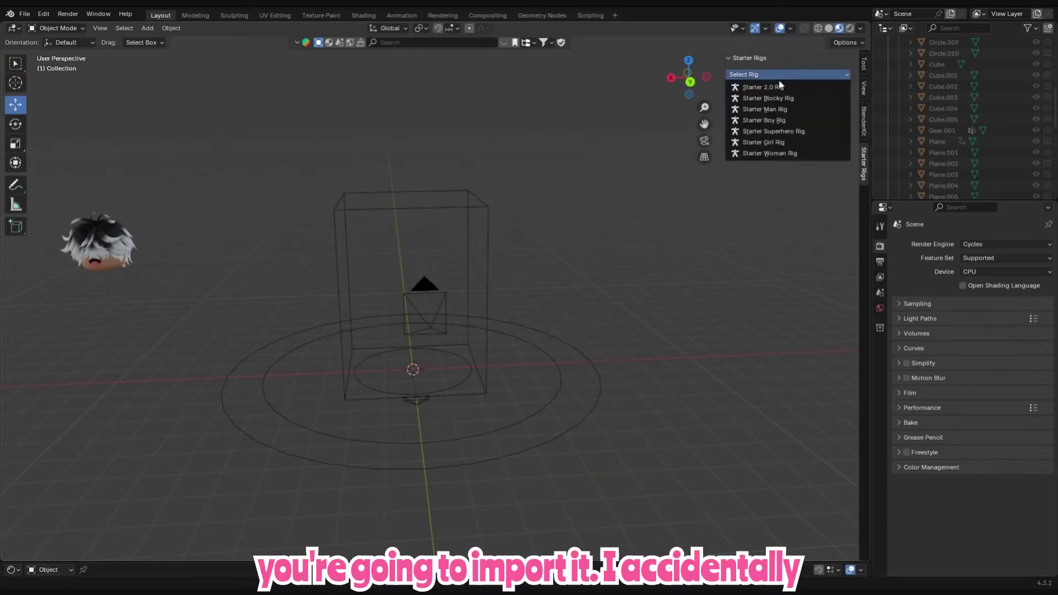
{"action": "left_click", "coordinate": [773, 109]}
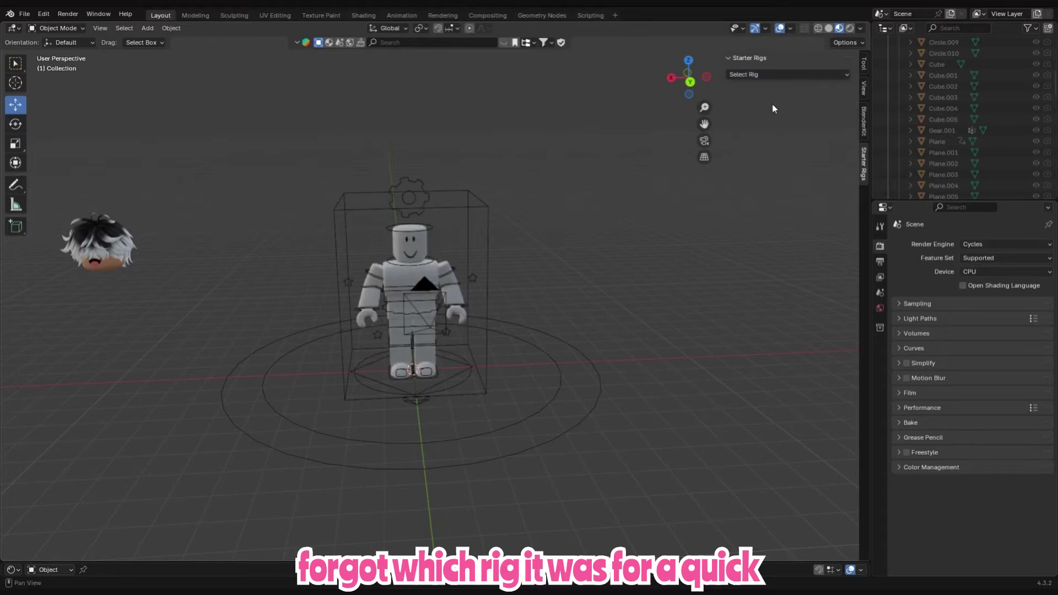
{"action": "key", "text": "Delete"}
{"action": "left_click", "coordinate": [816, 75]}
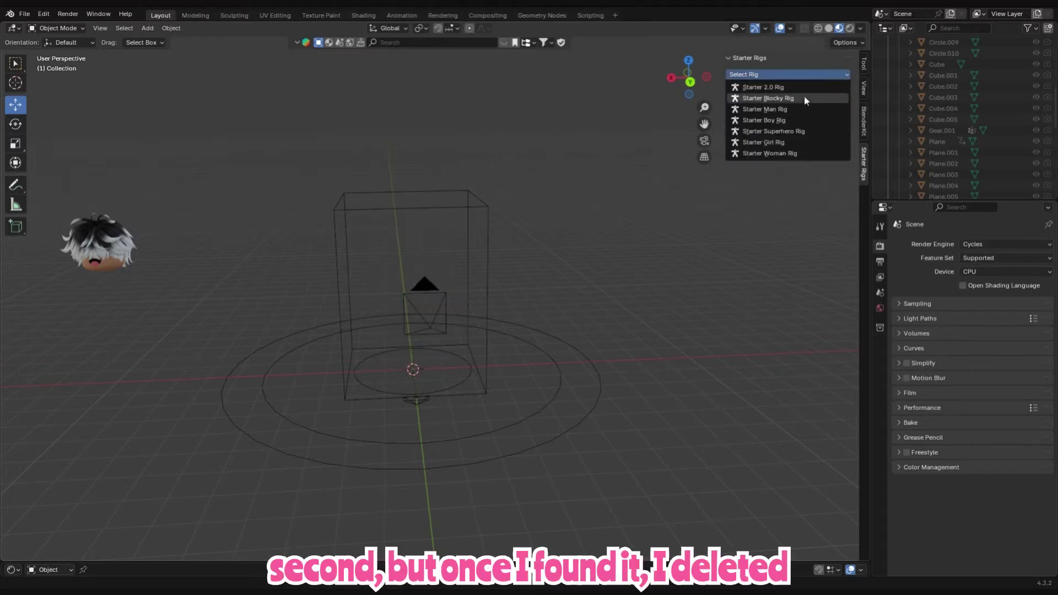
{"action": "left_click", "coordinate": [805, 95]}
{"action": "key", "text": "Delete"}
- Add the Starter 2.0 Rig at the centre of the light room
{"action": "left_click", "coordinate": [808, 77]}
{"action": "left_click", "coordinate": [801, 87]}
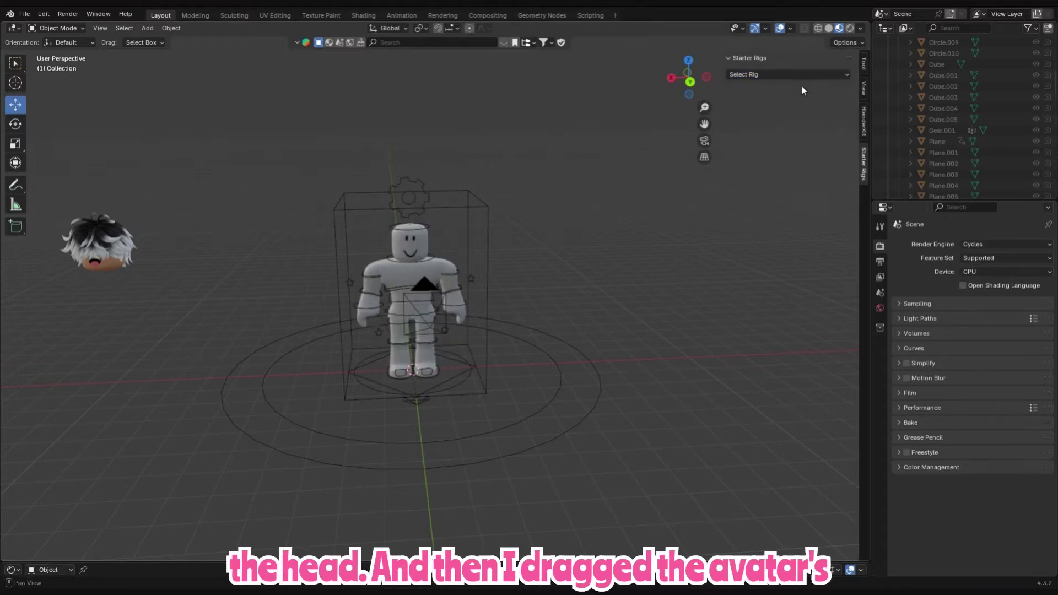
- Delete the head of the Starter 2.0 Rig, keeping its body
{"action": "left_click_drag", "start_coordinate": [190, 334], "coordinate": [138, 281]}
{"action": "left_click", "coordinate": [418, 248]}
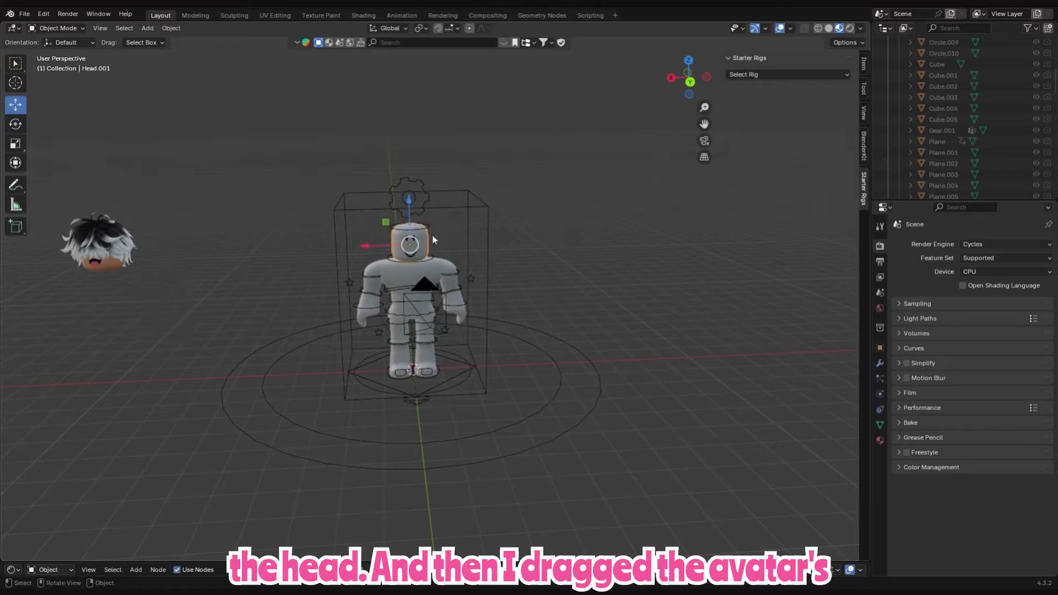
{"action": "right_click", "coordinate": [420, 248]}
{"action": "left_click", "coordinate": [413, 246]}
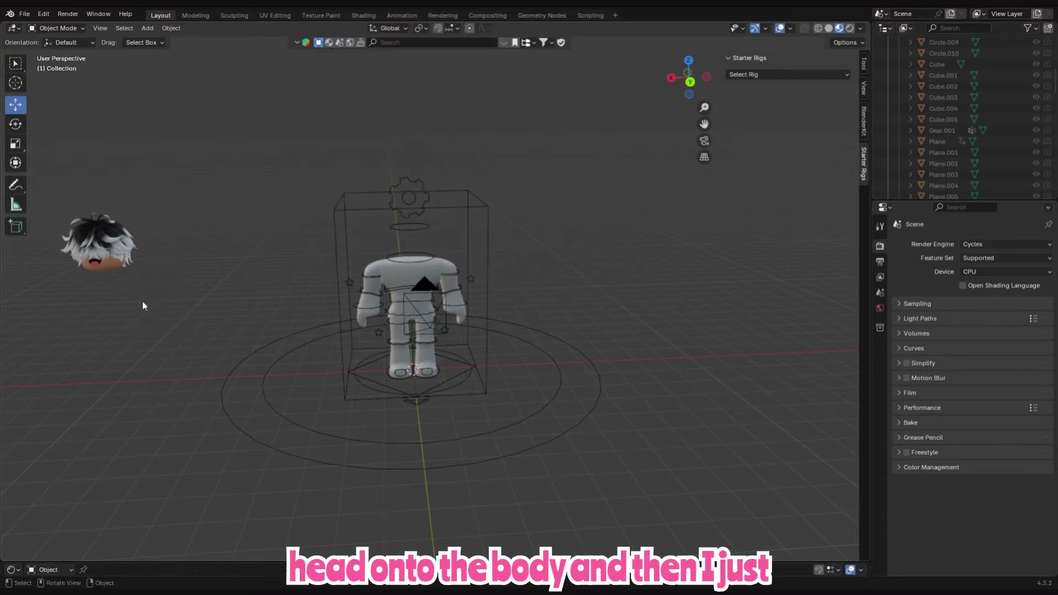
- Move the avatar's head and hair along the X axis onto the headless rig body
{"action": "left_click_drag", "start_coordinate": [189, 307], "coordinate": [67, 205]}
{"action": "key", "text": "g"}
{"action": "key", "text": "x"}
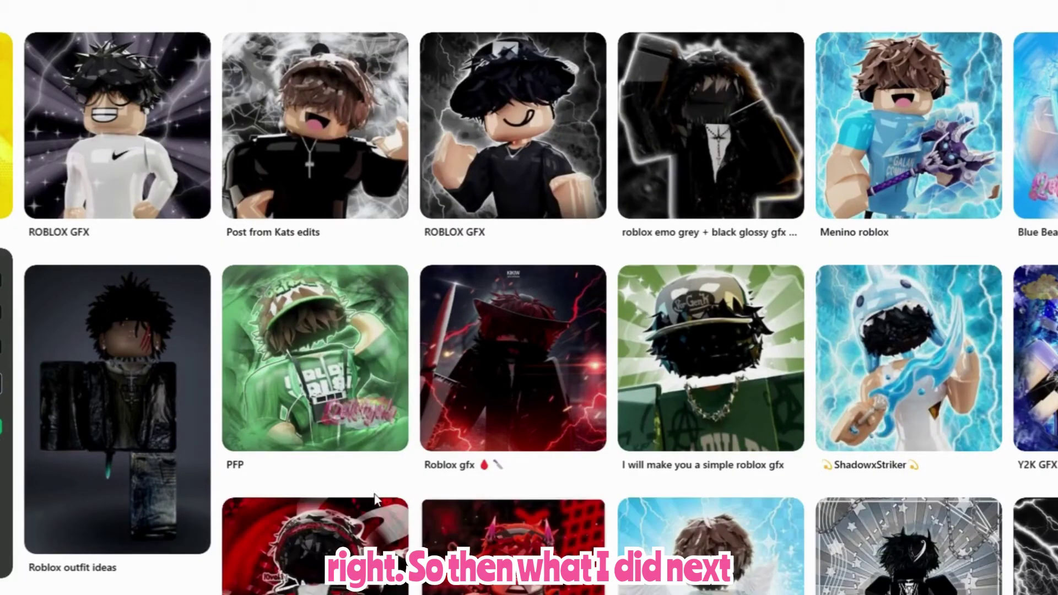
- Switch to Pinterest and look through the male Roblox GFX images for pose ideas
{"action": "scroll", "coordinate": [392, 312], "scroll_direction": "down", "scroll_amount": 6}
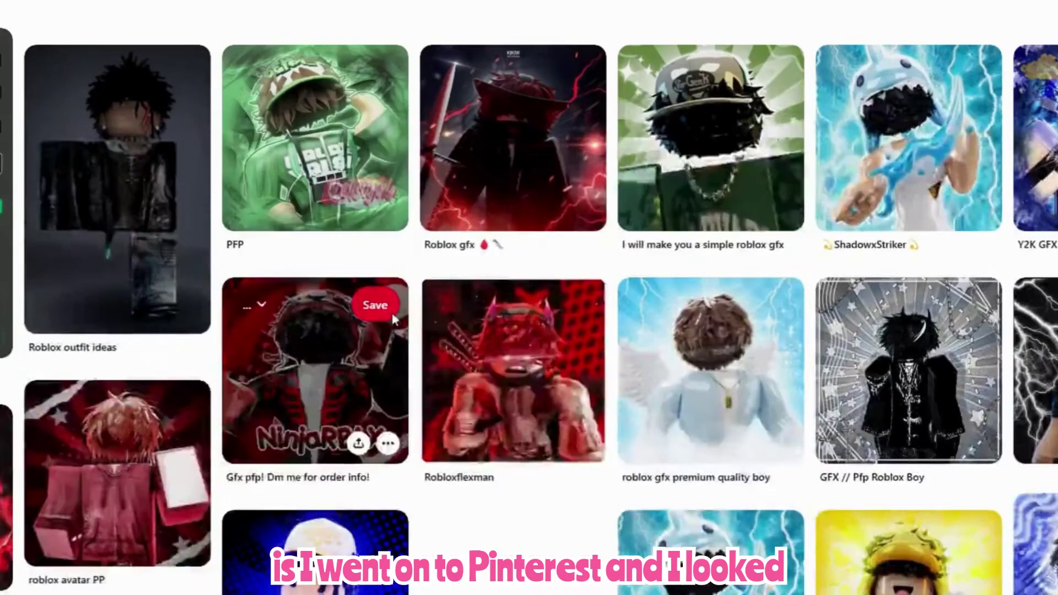
{"action": "scroll", "coordinate": [312, 338], "scroll_direction": "up", "scroll_amount": 2}
{"action": "scroll", "coordinate": [311, 337], "scroll_direction": "down", "scroll_amount": 12}
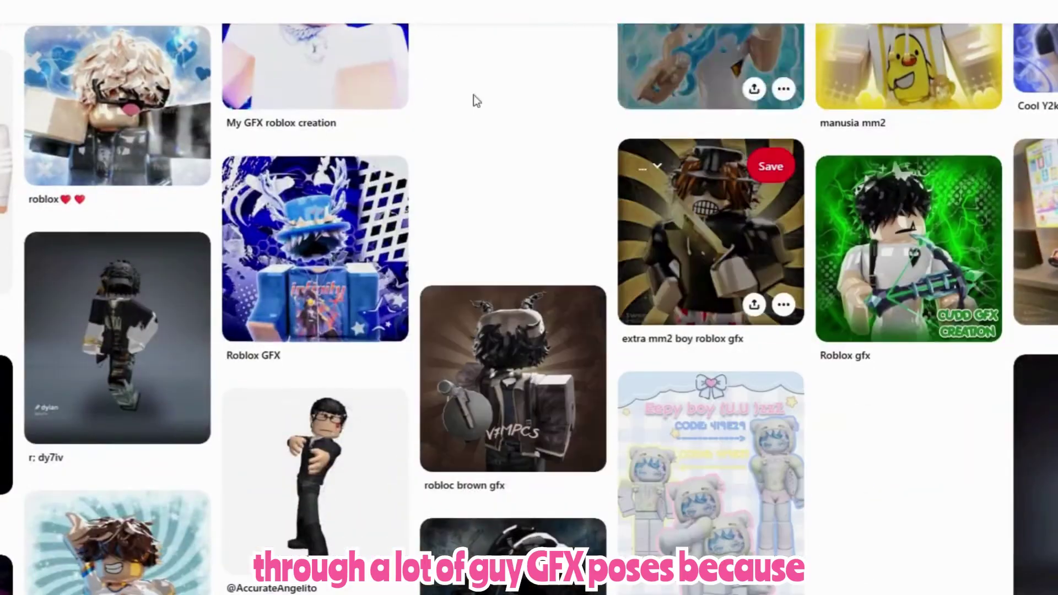
{"action": "scroll", "coordinate": [615, 408], "scroll_direction": "down", "scroll_amount": 10}
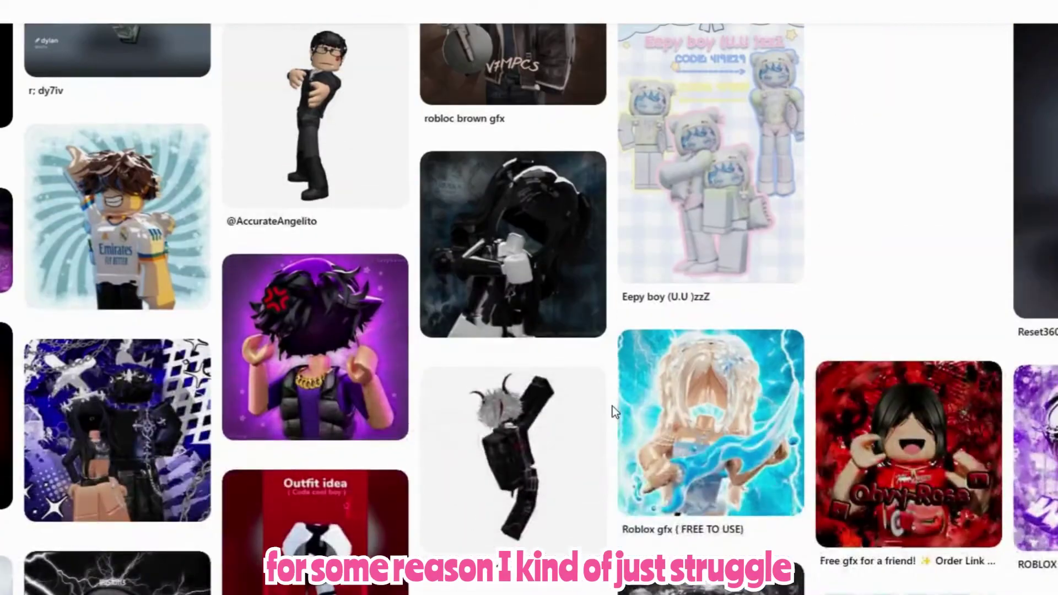
{"action": "scroll", "coordinate": [615, 411], "scroll_direction": "down", "scroll_amount": 3}
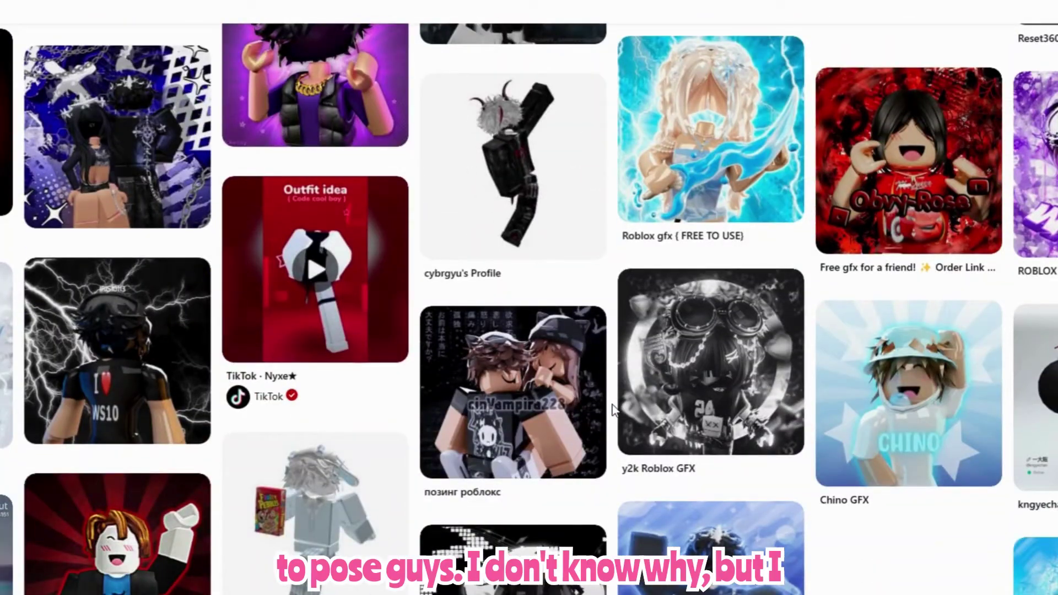
{"action": "scroll", "coordinate": [613, 410], "scroll_direction": "down", "scroll_amount": 10}
{"action": "scroll", "coordinate": [613, 408], "scroll_direction": "down", "scroll_amount": 8}
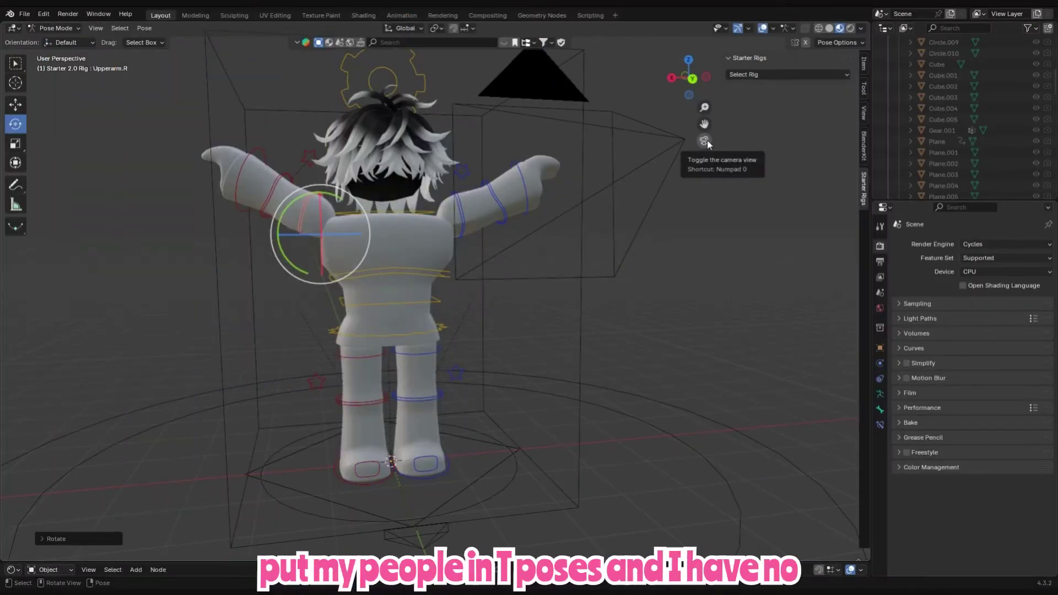
- Look through the scene camera and set the output resolution to 2500 by 2500 px and the frame rate to 240 fps
{"action": "left_click", "coordinate": [705, 141]}
{"action": "scroll", "coordinate": [425, 217], "scroll_direction": "up", "scroll_amount": 5}
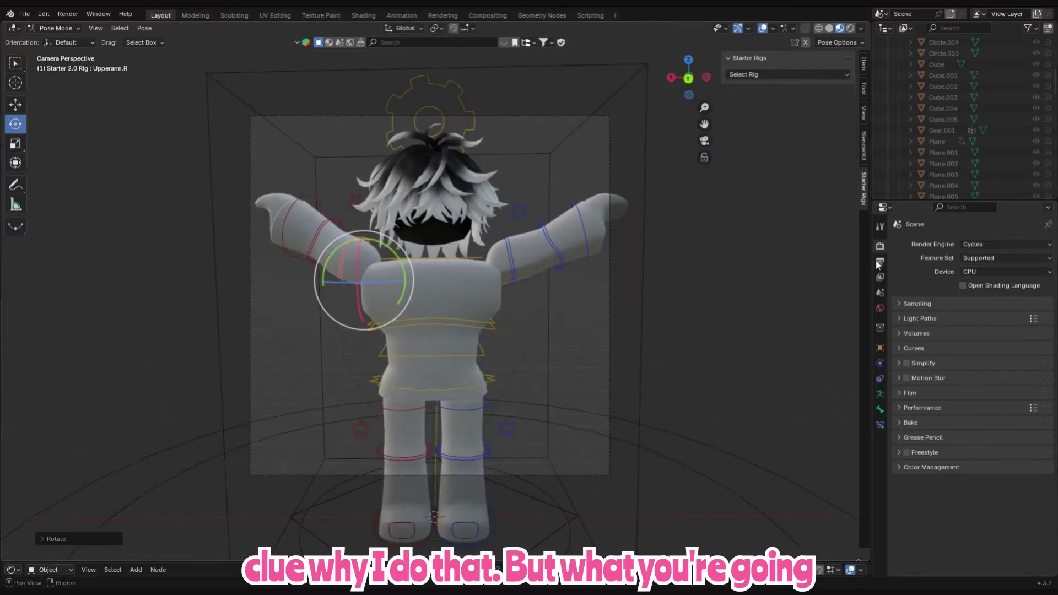
{"action": "left_click", "coordinate": [880, 262]}
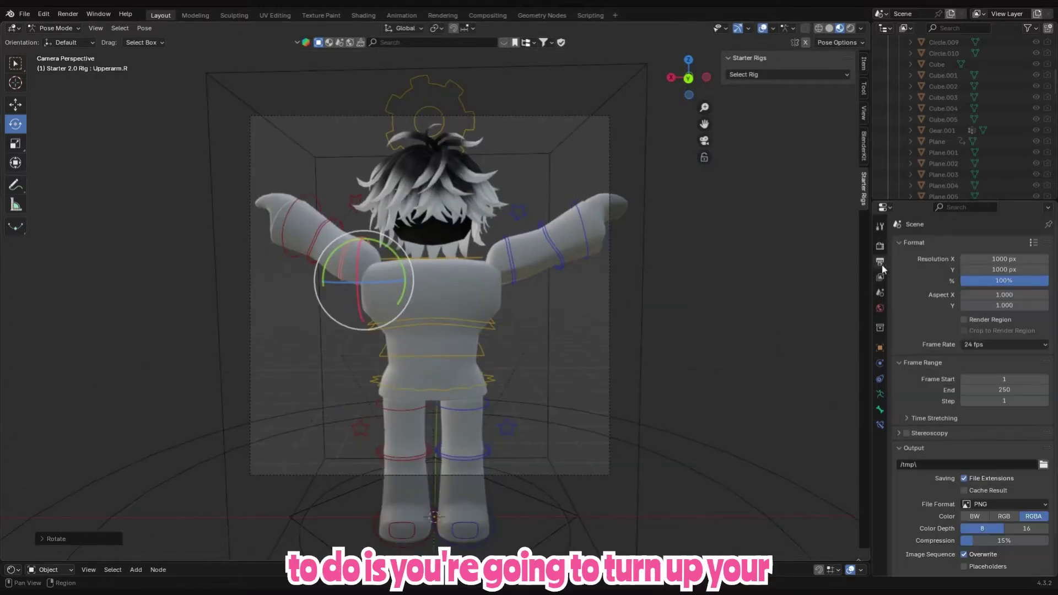
{"action": "left_click", "coordinate": [1000, 259]}
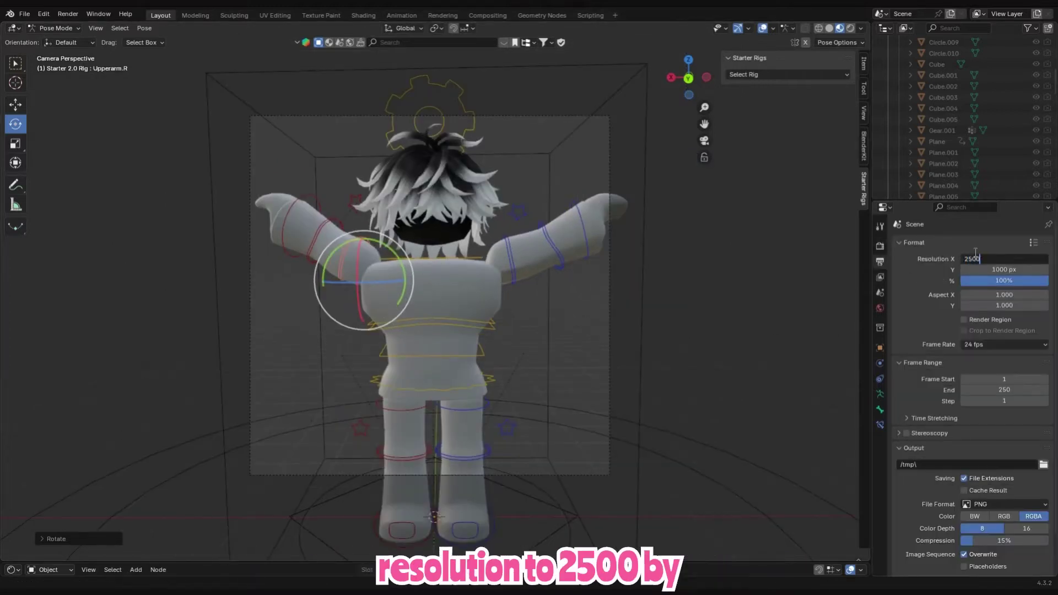
{"action": "key", "text": "Return"}
{"action": "left_click", "coordinate": [976, 269]}
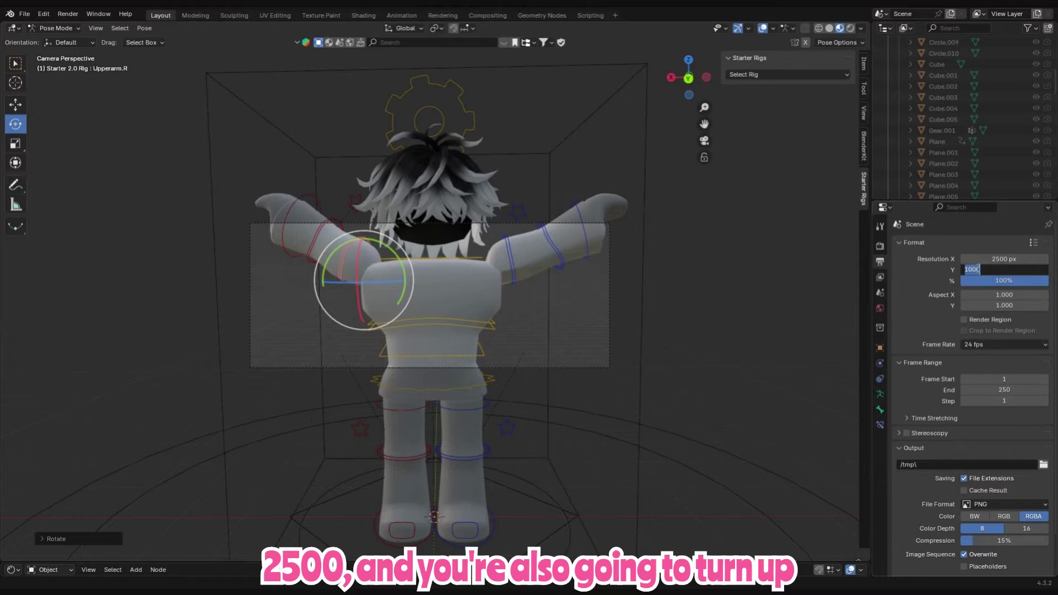
{"action": "key", "text": "Return"}
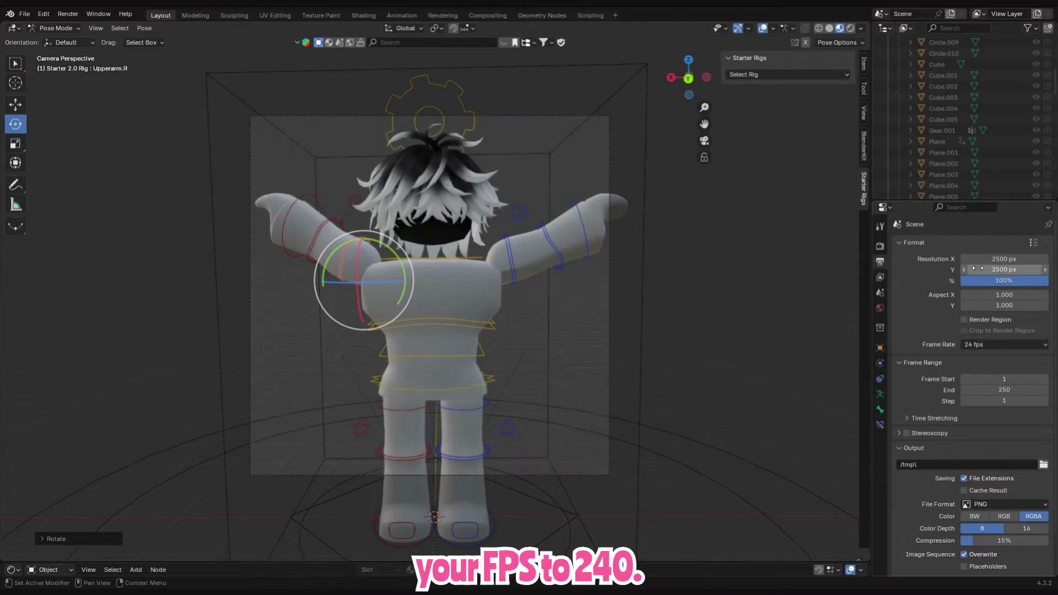
{"action": "left_click", "coordinate": [990, 345]}
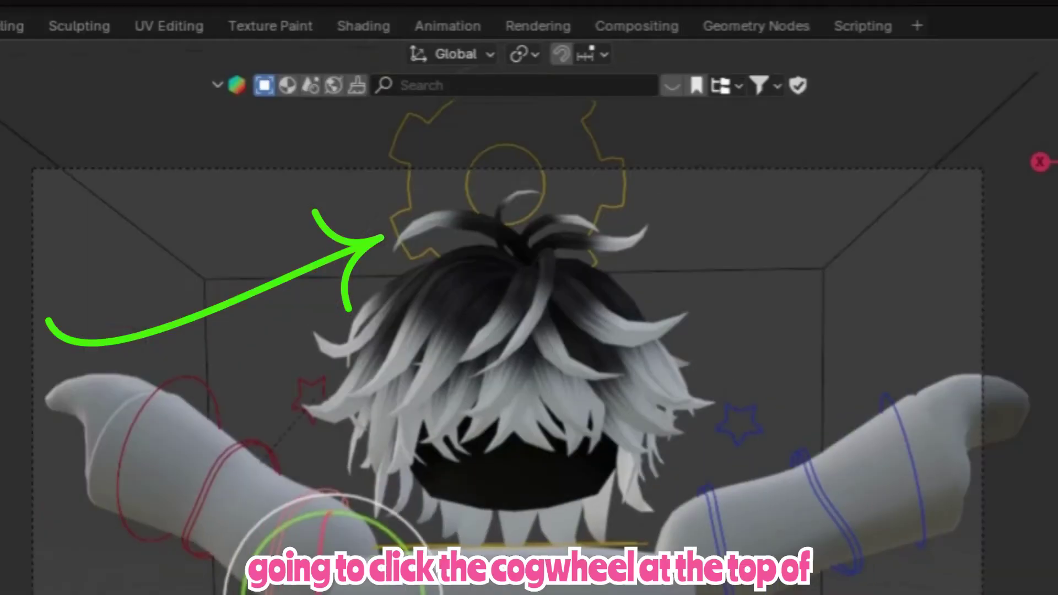
- Switch the selected starter rig from Object Mode to Pose Mode
{"action": "left_click", "coordinate": [1, 54]}
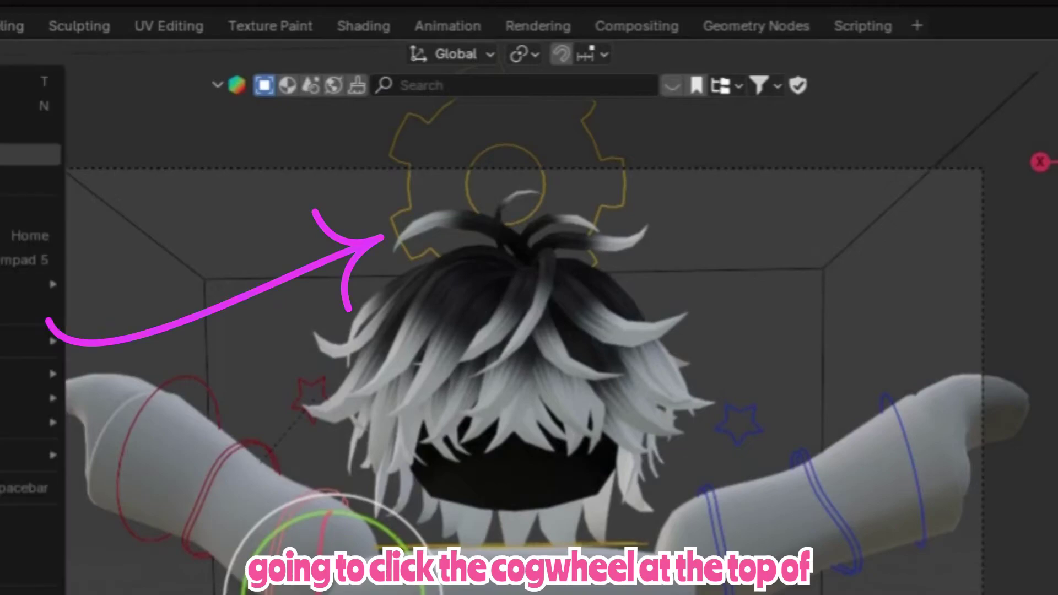
{"action": "mouse_move", "coordinate": [22, 399]}
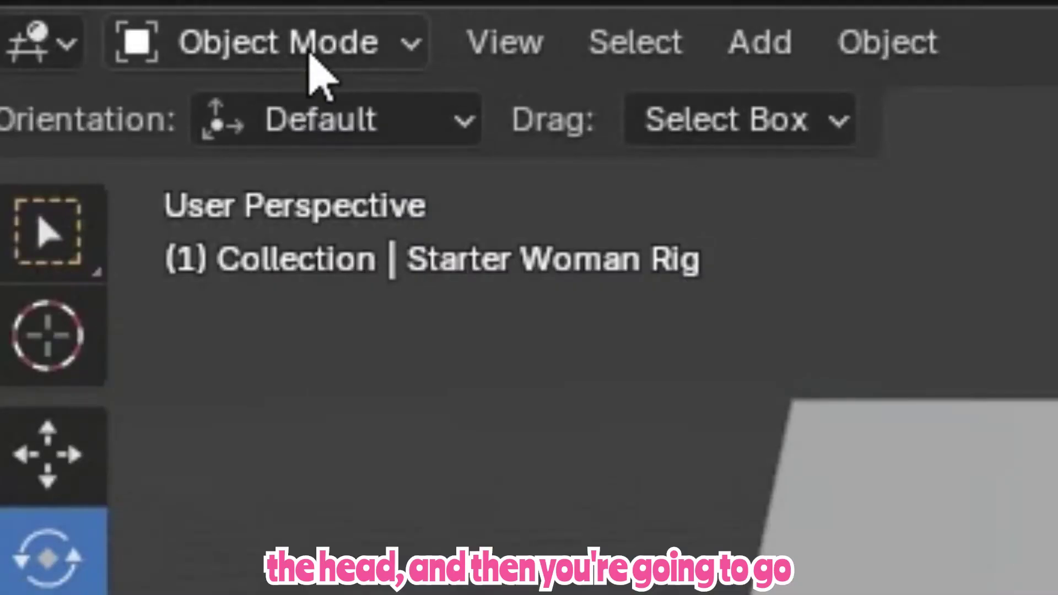
{"action": "left_click", "coordinate": [290, 50]}
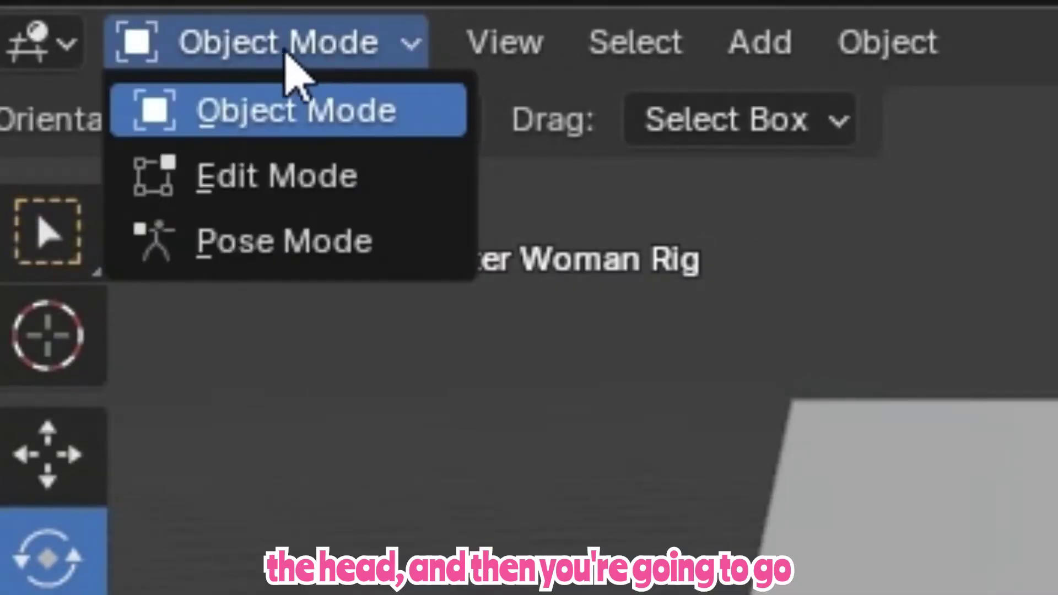
{"action": "left_click", "coordinate": [293, 251]}
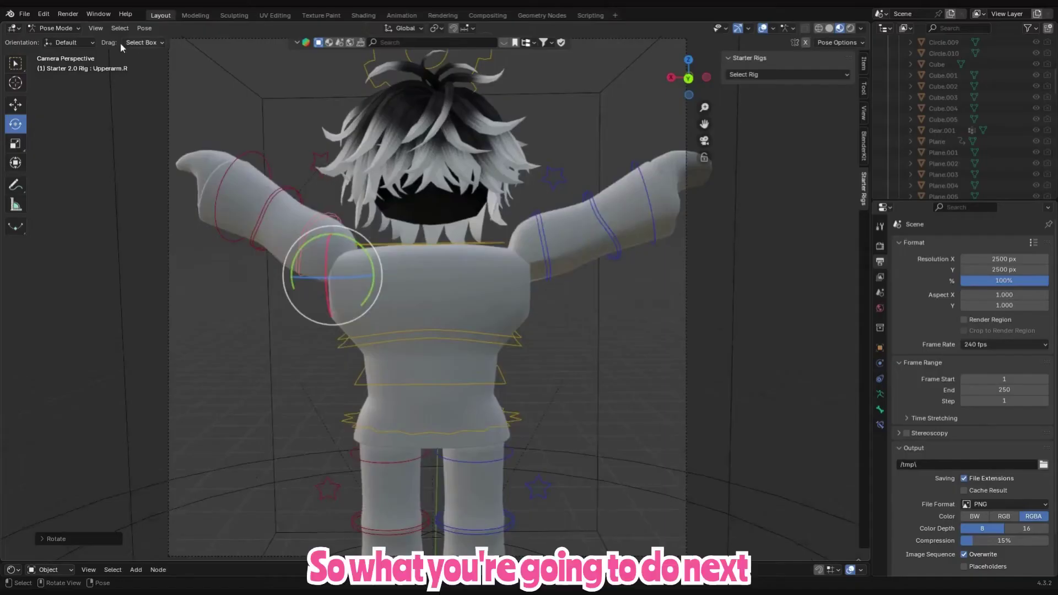
- Reposition the camera with Walk Navigation to a raised, angled view of the whole character
{"action": "key", "text": "KP_0"}
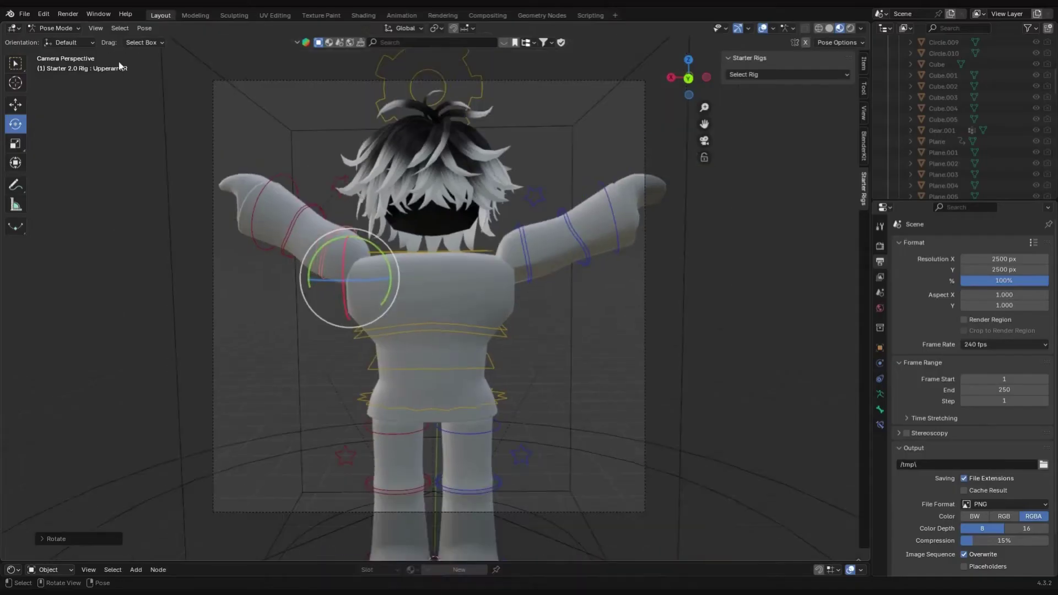
{"action": "left_click", "coordinate": [91, 26]}
{"action": "mouse_move", "coordinate": [130, 184]}
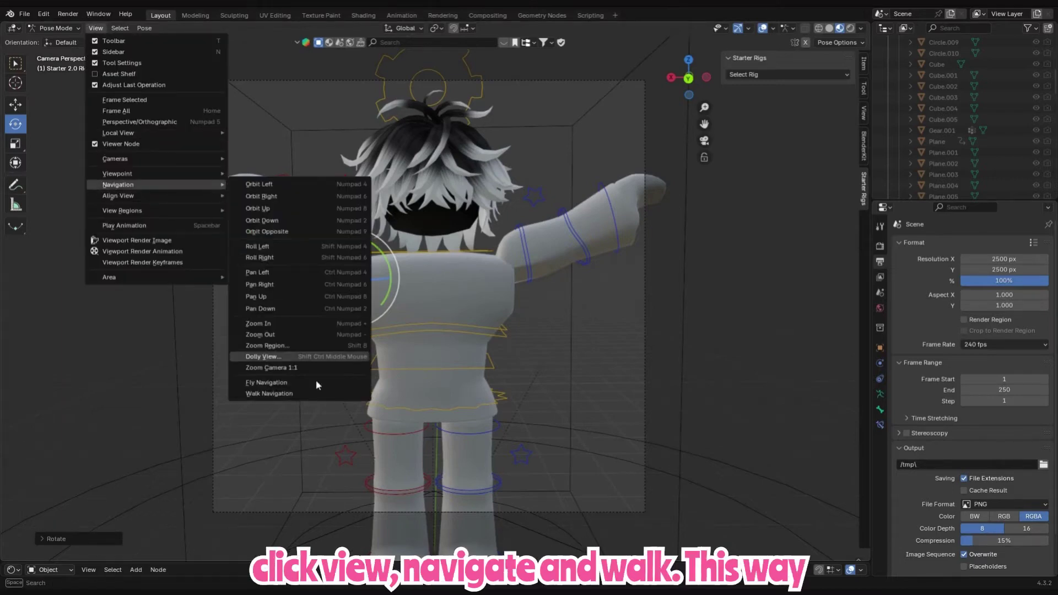
{"action": "left_click", "coordinate": [311, 393]}
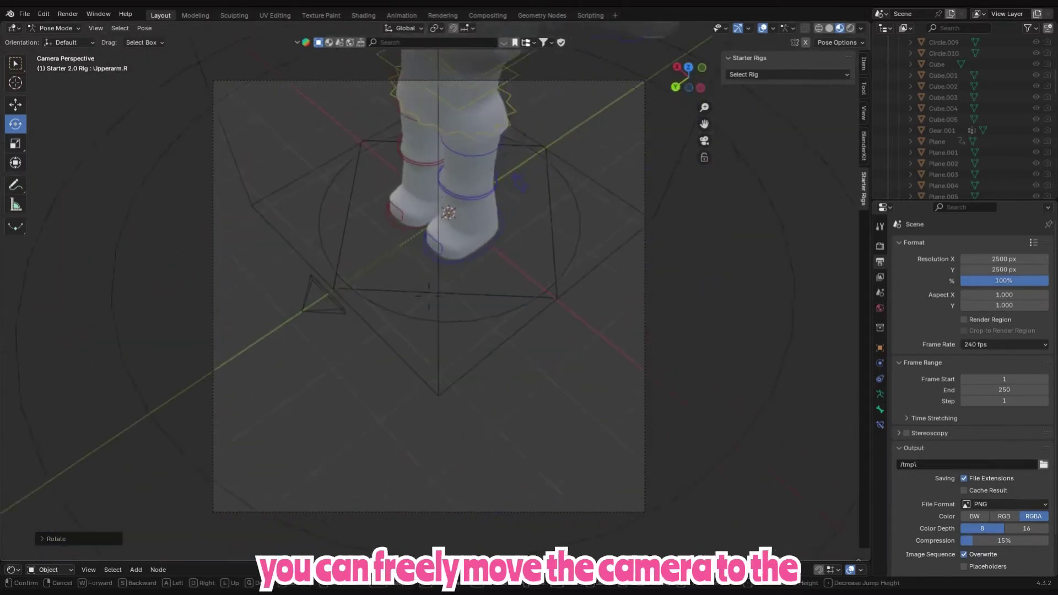
{"action": "key", "text": "a"}
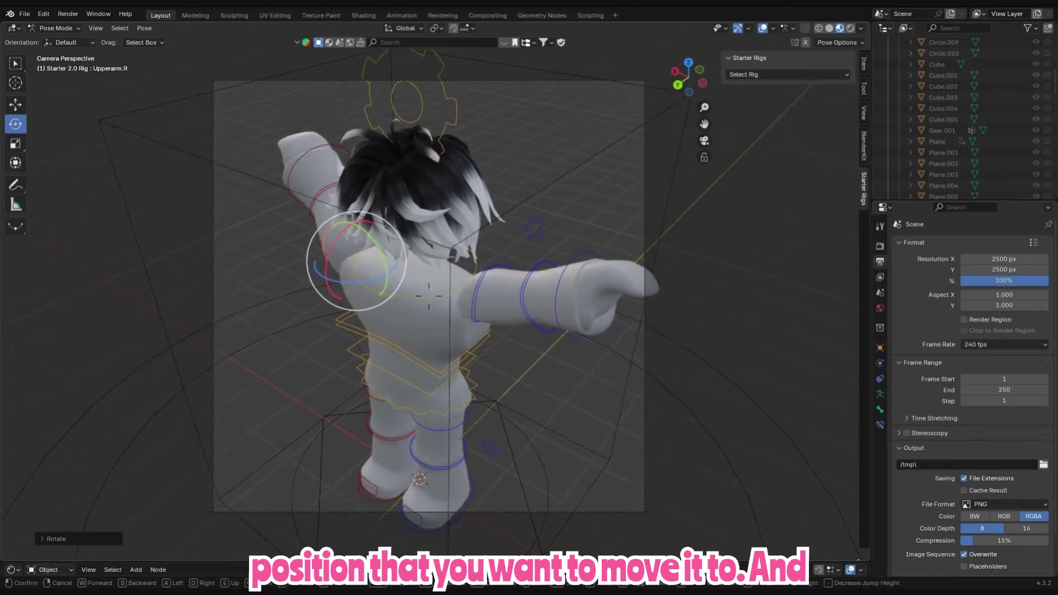
{"action": "left_click", "coordinate": [655, 158]}
- Rotate the rig's left upper arm and forearm so the arm bends up with its hand near the head
{"action": "left_click_drag", "start_coordinate": [679, 91], "coordinate": [731, 82]}
{"action": "left_click", "coordinate": [594, 271]}
{"action": "left_click", "coordinate": [596, 280]}
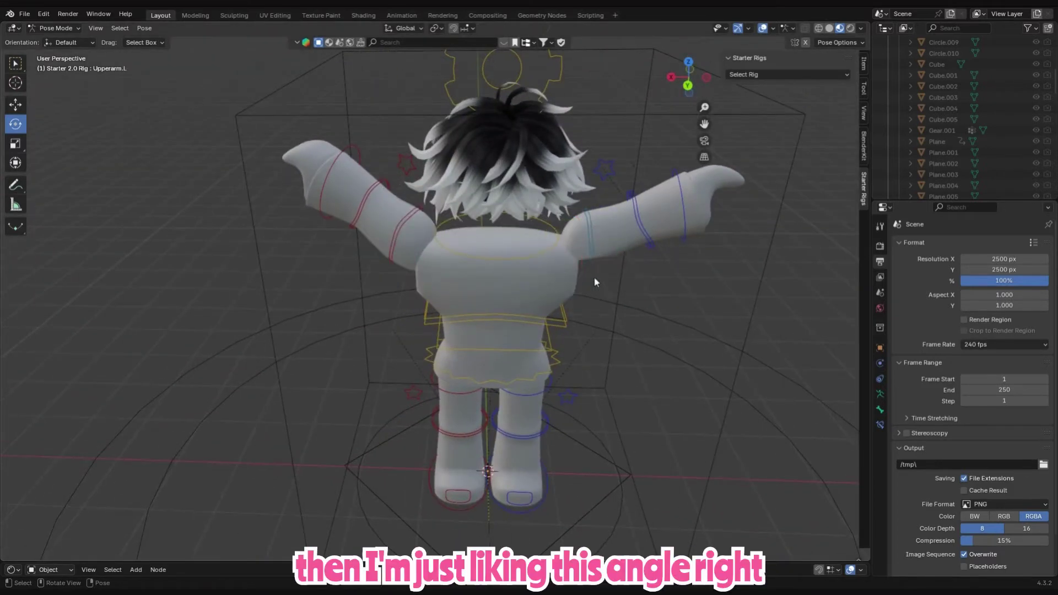
{"action": "left_click", "coordinate": [595, 253]}
{"action": "left_click", "coordinate": [705, 142]}
{"action": "left_click", "coordinate": [705, 142]}
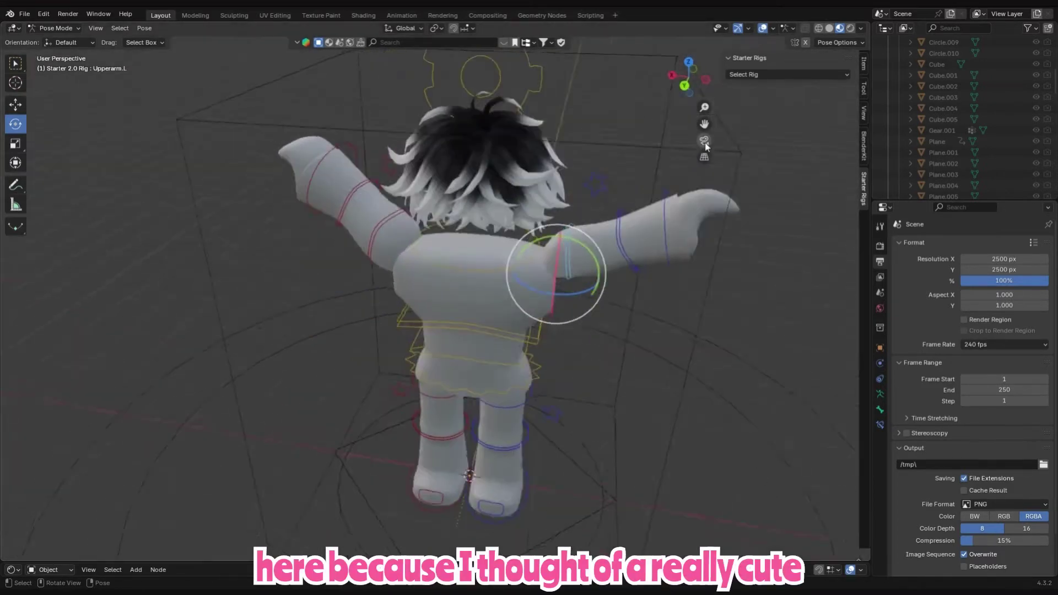
{"action": "left_click", "coordinate": [705, 142]}
{"action": "left_click", "coordinate": [706, 144]}
{"action": "left_click_drag", "start_coordinate": [689, 89], "coordinate": [709, 86]}
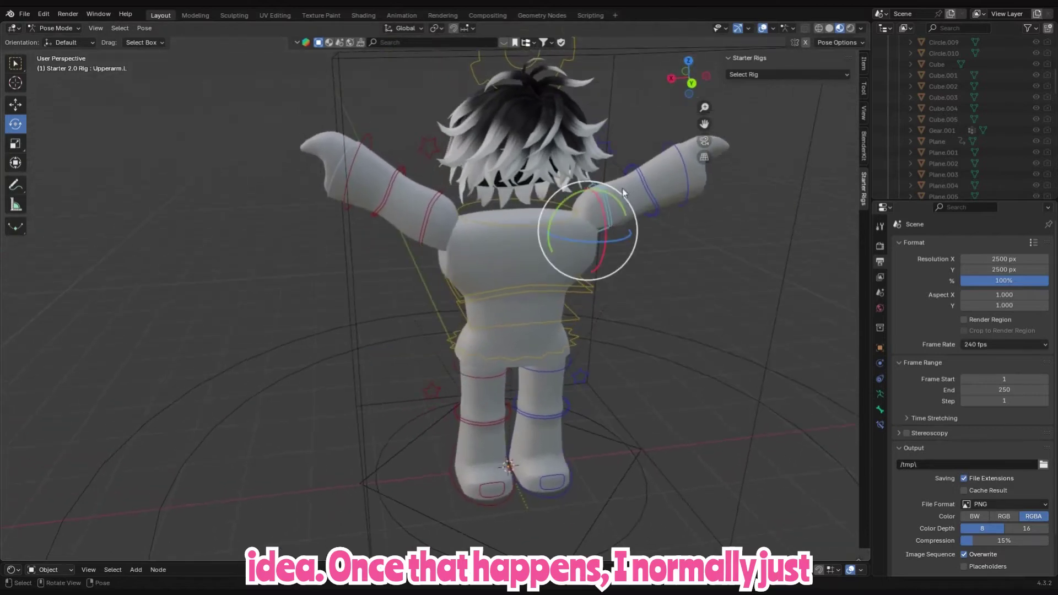
{"action": "left_click_drag", "start_coordinate": [624, 210], "coordinate": [598, 192]}
{"action": "left_click", "coordinate": [663, 200]}
{"action": "left_click", "coordinate": [609, 225]}
- Rotate the right upper arm down beside the torso and bend the right forearm inward
{"action": "left_click", "coordinate": [419, 242]}
{"action": "left_click_drag", "start_coordinate": [418, 243], "coordinate": [420, 267]}
{"action": "left_click_drag", "start_coordinate": [438, 209], "coordinate": [380, 304]}
{"action": "left_click", "coordinate": [450, 310]}
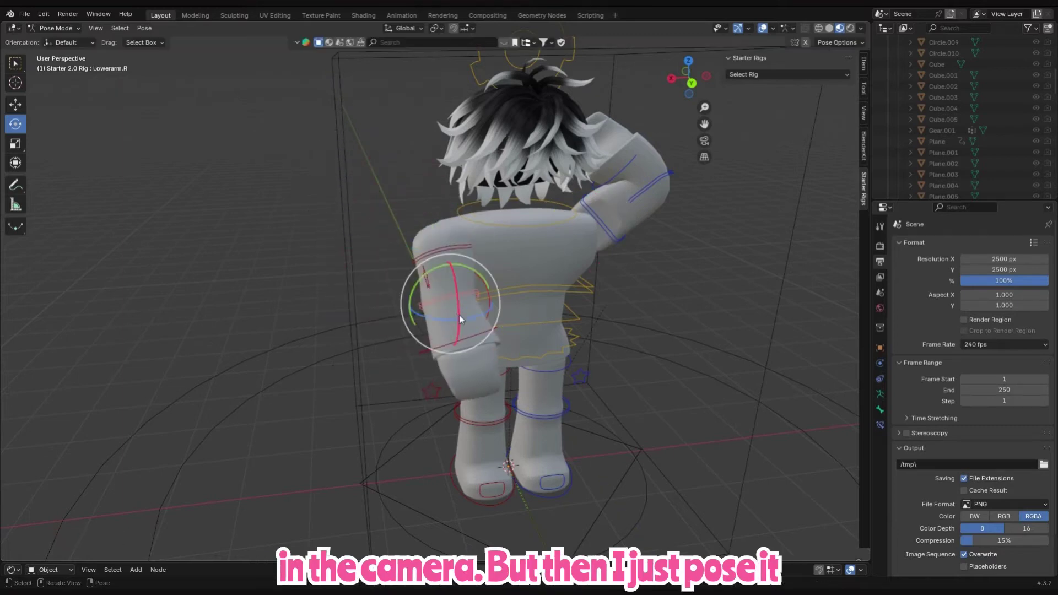
{"action": "left_click_drag", "start_coordinate": [461, 319], "coordinate": [444, 266]}
{"action": "left_click_drag", "start_coordinate": [452, 202], "coordinate": [452, 203]}
{"action": "left_click_drag", "start_coordinate": [473, 310], "coordinate": [501, 291]}
- Refine the rotation of the right upper arm and forearm so the hand rests at the hip
{"action": "left_click", "coordinate": [455, 245]}
{"action": "mouse_move", "coordinate": [453, 237]}
{"action": "left_mouse_down"}
{"action": "mouse_move", "coordinate": [473, 231]}
{"action": "mouse_move", "coordinate": [437, 236]}
{"action": "left_mouse_up"}
{"action": "left_click_drag", "start_coordinate": [454, 265], "coordinate": [451, 316]}
{"action": "left_click", "coordinate": [459, 301]}
{"action": "left_click_drag", "start_coordinate": [454, 304], "coordinate": [459, 293]}
{"action": "left_click", "coordinate": [442, 258]}
{"action": "left_click_drag", "start_coordinate": [443, 257], "coordinate": [442, 242]}
{"action": "mouse_move", "coordinate": [444, 241]}
{"action": "left_mouse_down"}
{"action": "mouse_move", "coordinate": [437, 262]}
{"action": "mouse_move", "coordinate": [436, 228]}
{"action": "left_mouse_up"}
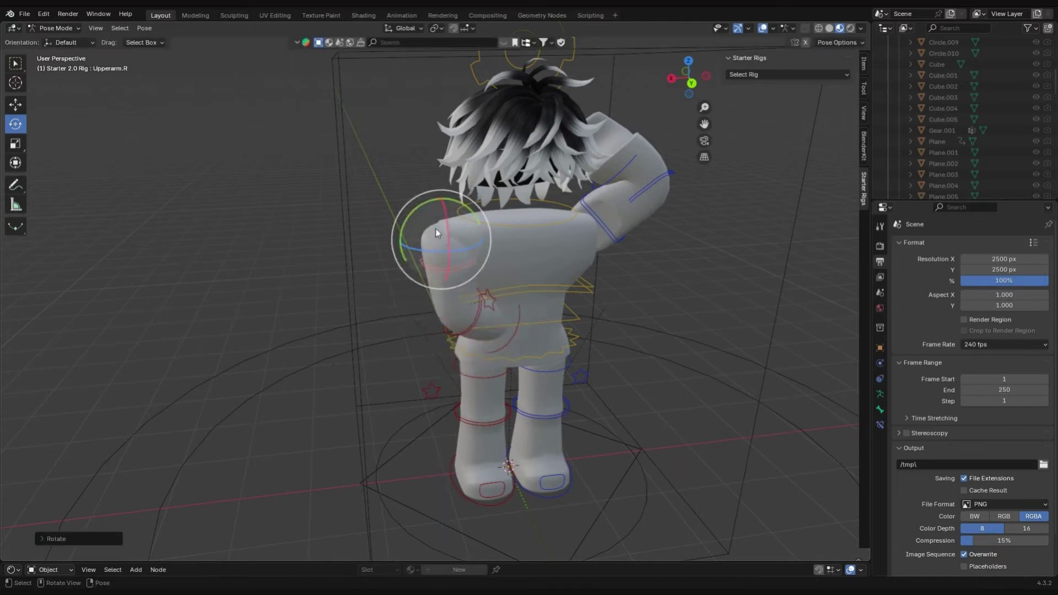
- Fine-tune the right upper arm and the raised left arm in camera view, bringing the left hand behind the head
{"action": "left_click", "coordinate": [704, 142]}
{"action": "scroll", "coordinate": [497, 267], "scroll_direction": "up", "scroll_amount": 2}
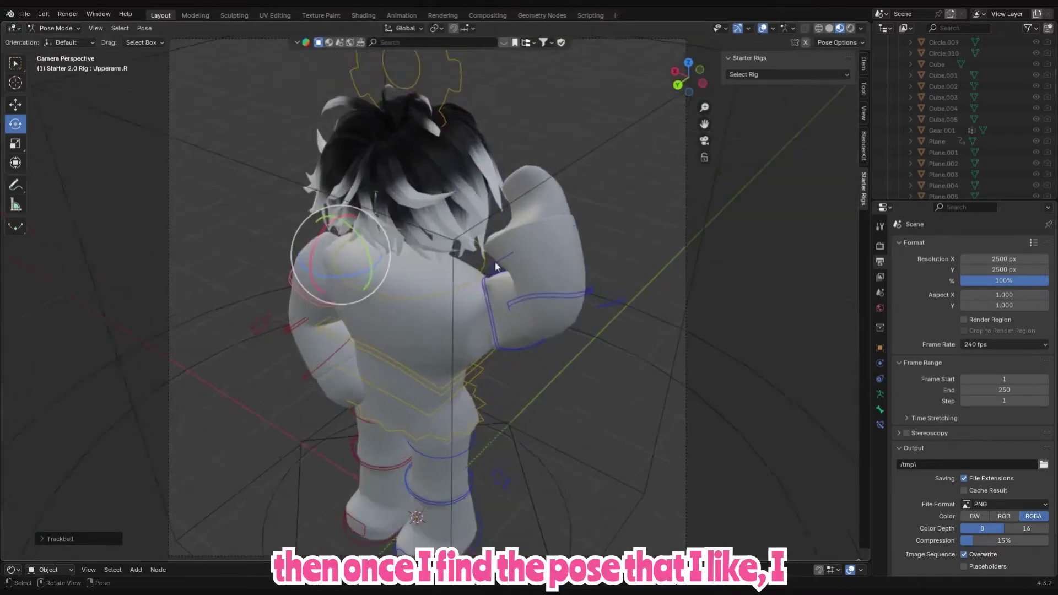
{"action": "scroll", "coordinate": [491, 267], "scroll_direction": "down", "scroll_amount": 1}
{"action": "left_click_drag", "start_coordinate": [329, 269], "coordinate": [346, 267]}
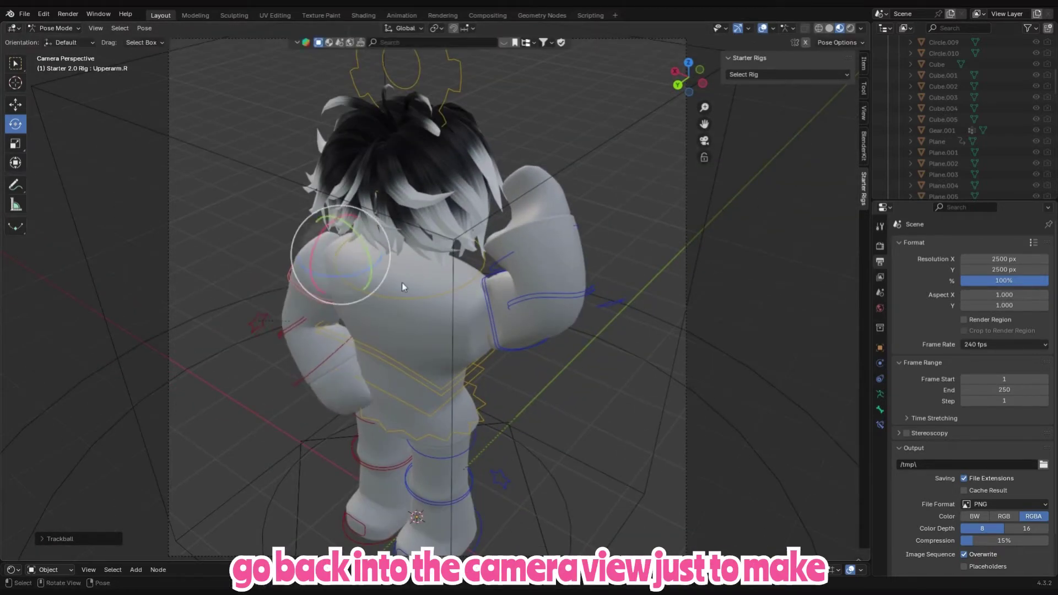
{"action": "left_click", "coordinate": [498, 330]}
{"action": "left_click_drag", "start_coordinate": [498, 316], "coordinate": [463, 270]}
{"action": "left_click", "coordinate": [407, 221]}
{"action": "scroll", "coordinate": [479, 221], "scroll_direction": "down", "scroll_amount": 3}
{"action": "scroll", "coordinate": [480, 220], "scroll_direction": "up", "scroll_amount": 1}
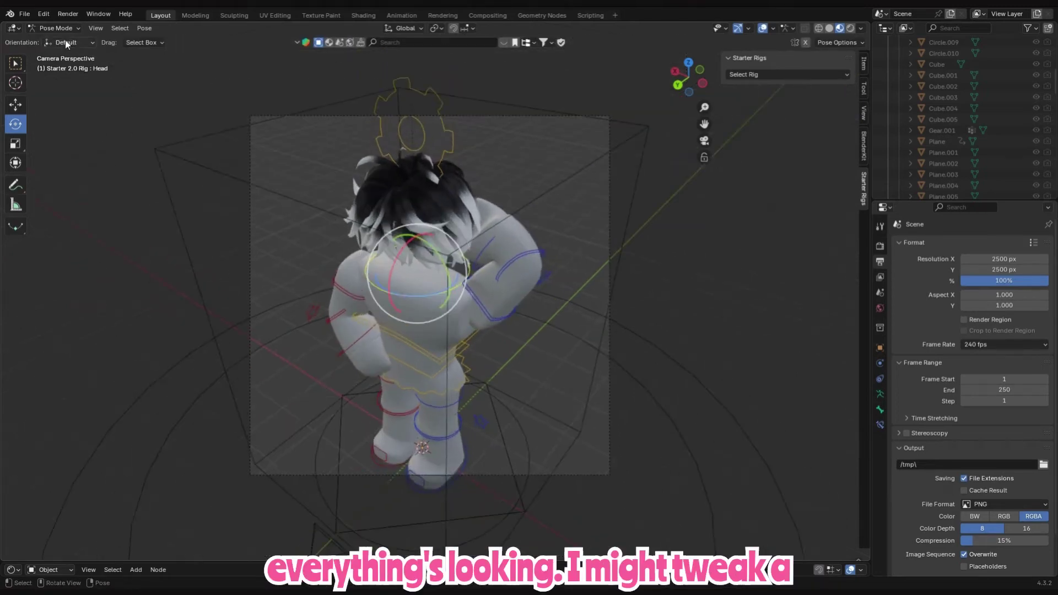
- In Object Mode, freely rotate the avatar's hair and head piece toward the camera and move it back over the rig's neck
{"action": "left_click", "coordinate": [55, 28]}
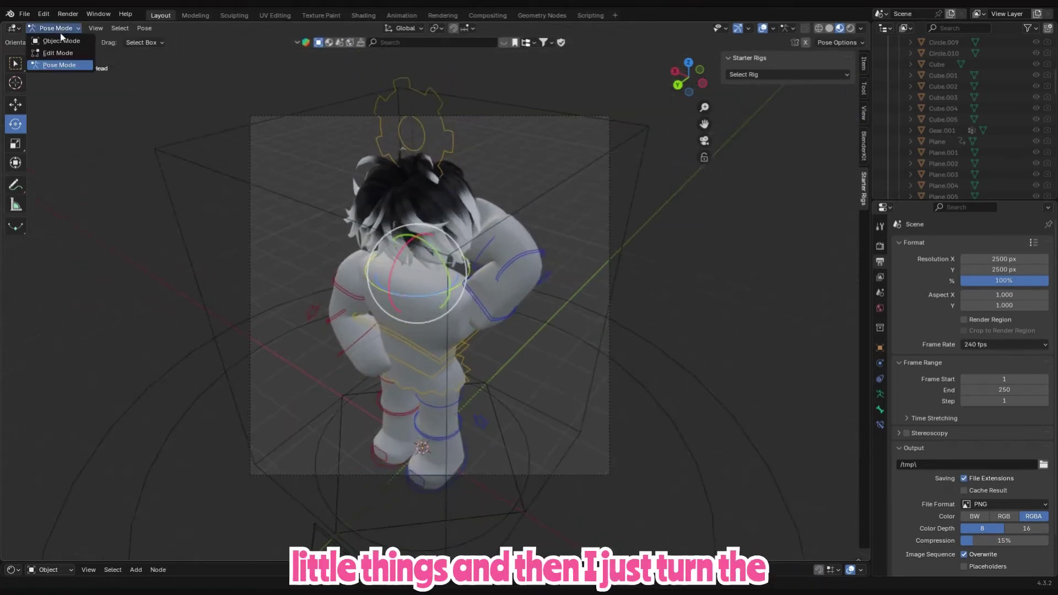
{"action": "left_click", "coordinate": [55, 38]}
{"action": "left_click", "coordinate": [403, 176]}
{"action": "key", "text": "r"}
{"action": "key", "text": "r"}
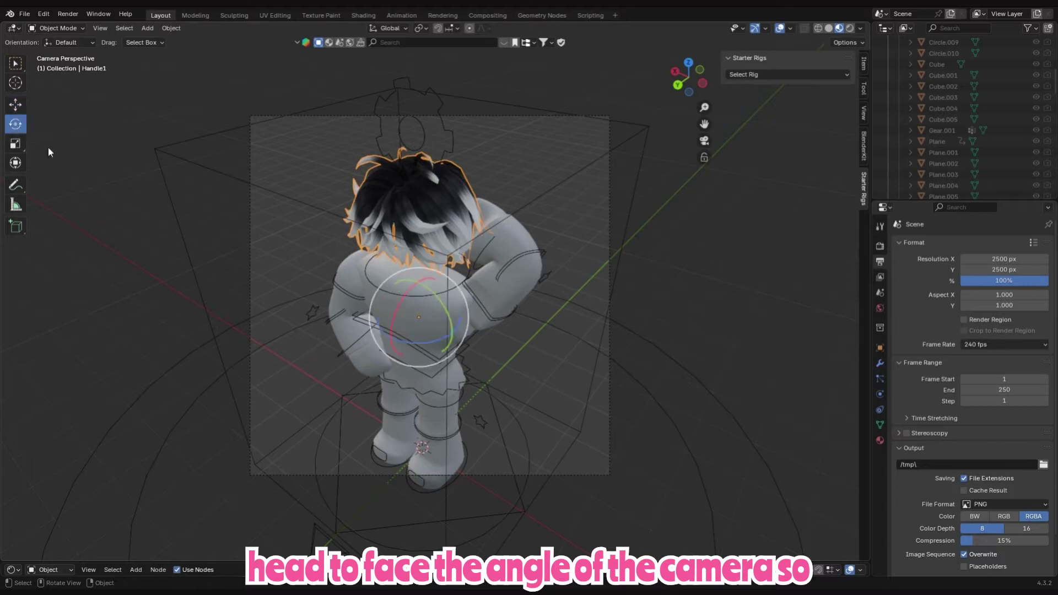
{"action": "left_click", "coordinate": [429, 327]}
{"action": "key", "text": "g"}
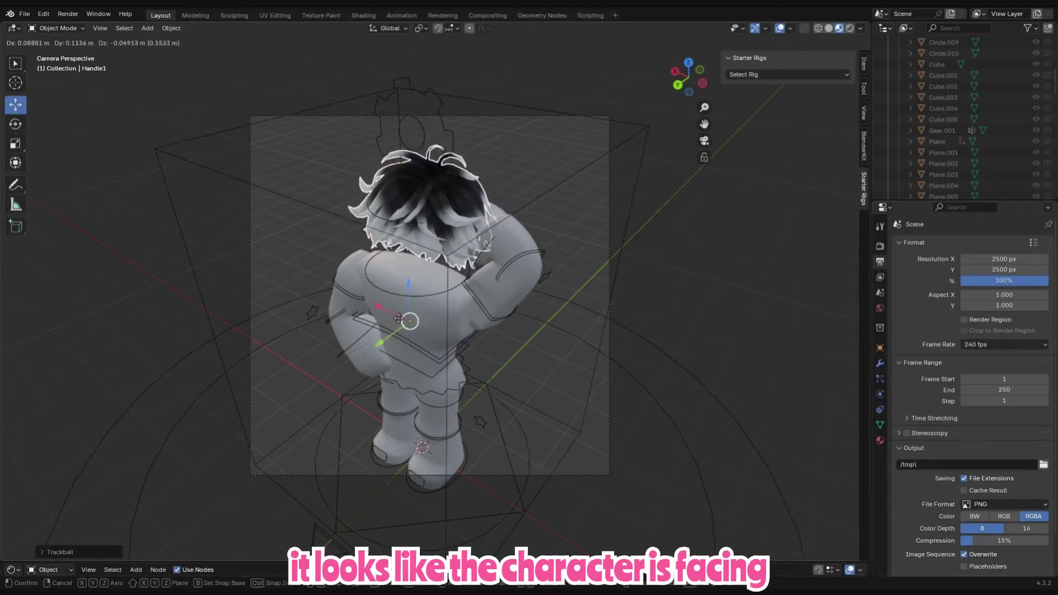
{"action": "left_click", "coordinate": [417, 332]}
- Select the torso and open its Starter 2.0 Rig material in the Shading workspace, resizing the node editor area
{"action": "left_click", "coordinate": [429, 347]}
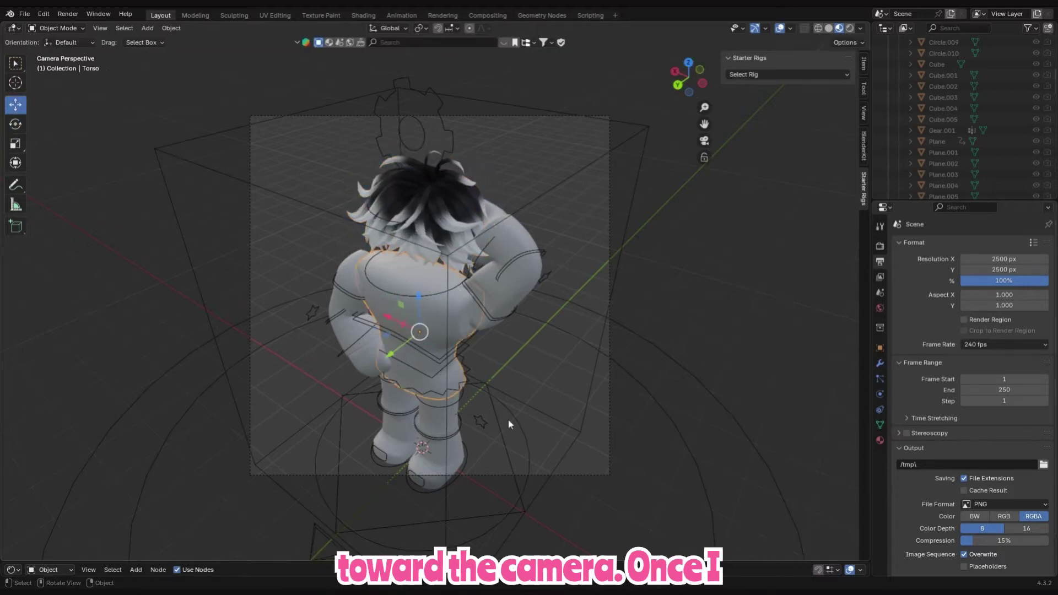
{"action": "left_click", "coordinate": [72, 28]}
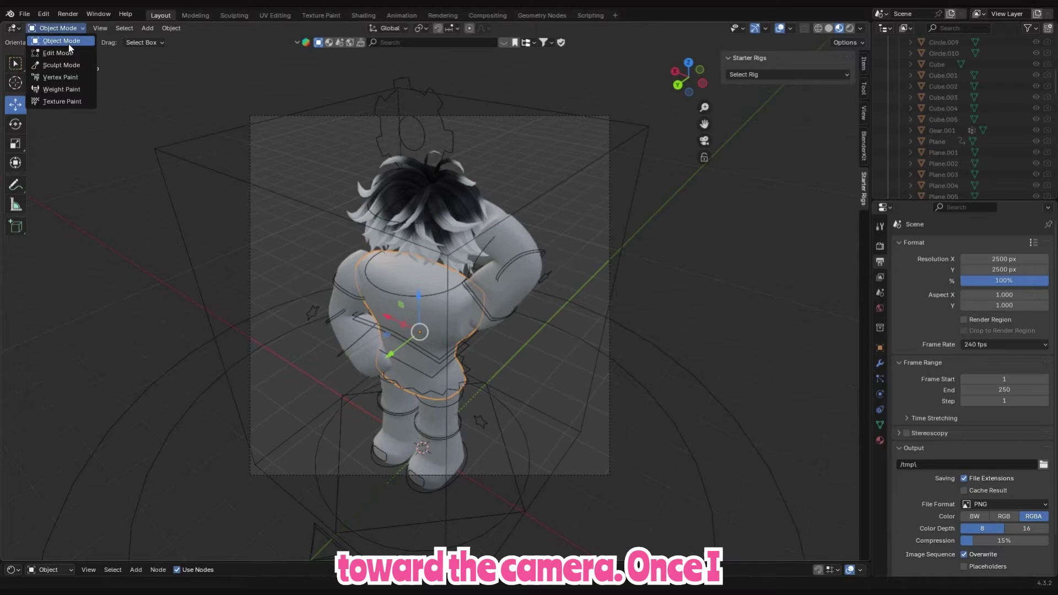
{"action": "left_click", "coordinate": [363, 16]}
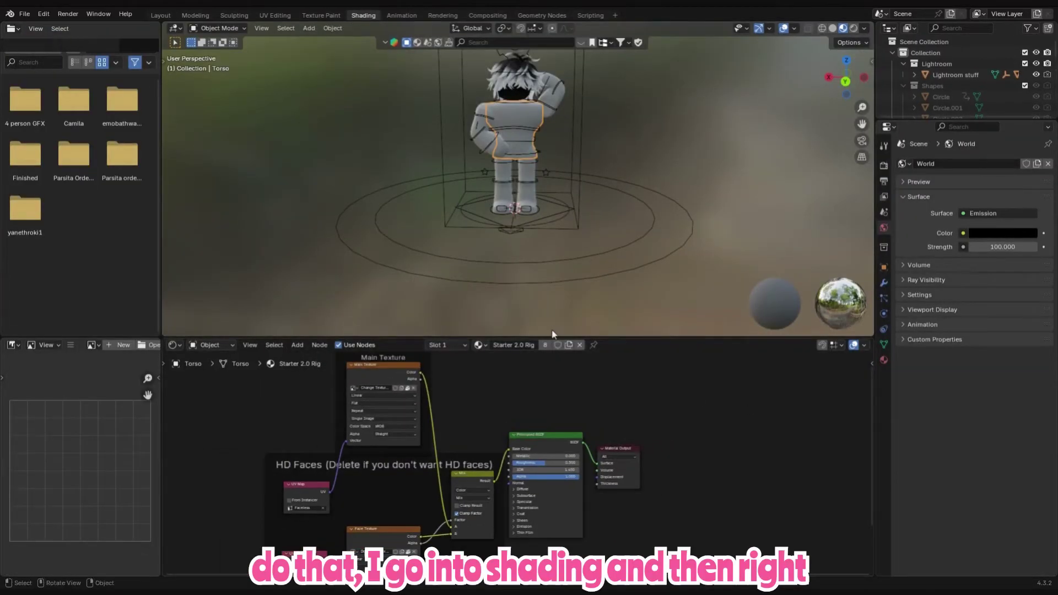
{"action": "left_click_drag", "start_coordinate": [553, 336], "coordinate": [468, 67]}
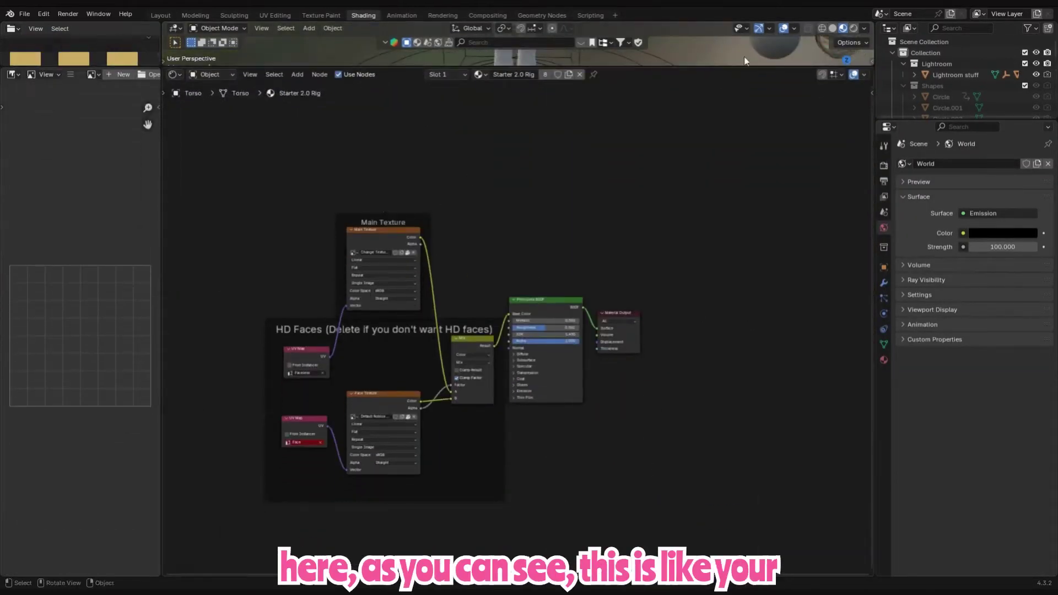
{"action": "left_click_drag", "start_coordinate": [782, 67], "coordinate": [763, 385]}
- Select the gray torso in the Shading viewport and enlarge the shader node area so the Main Texture node is accessible
{"action": "left_click", "coordinate": [652, 184]}
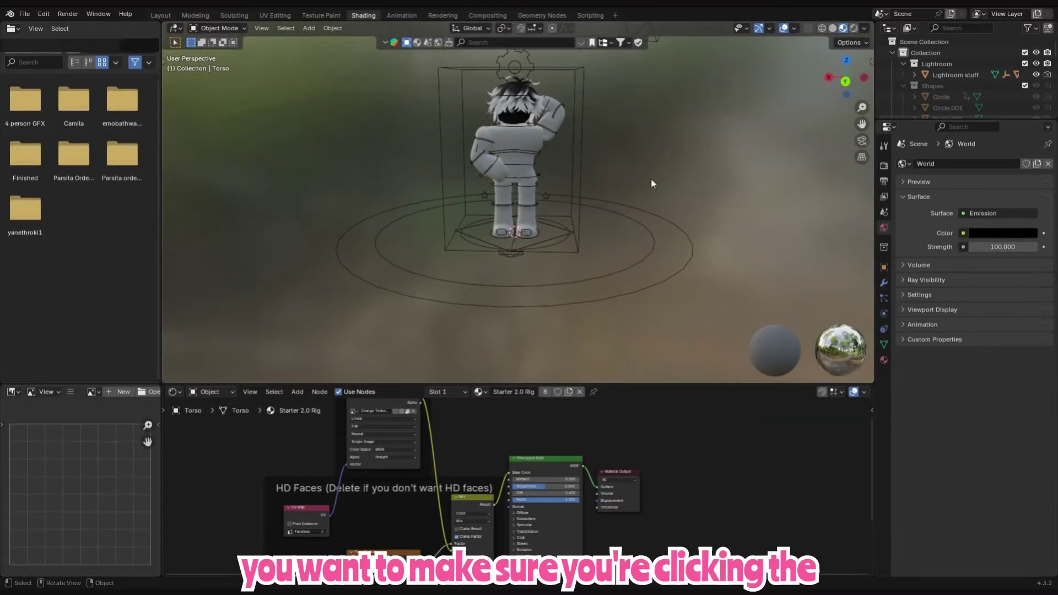
{"action": "left_click", "coordinate": [512, 100]}
{"action": "left_click", "coordinate": [525, 145]}
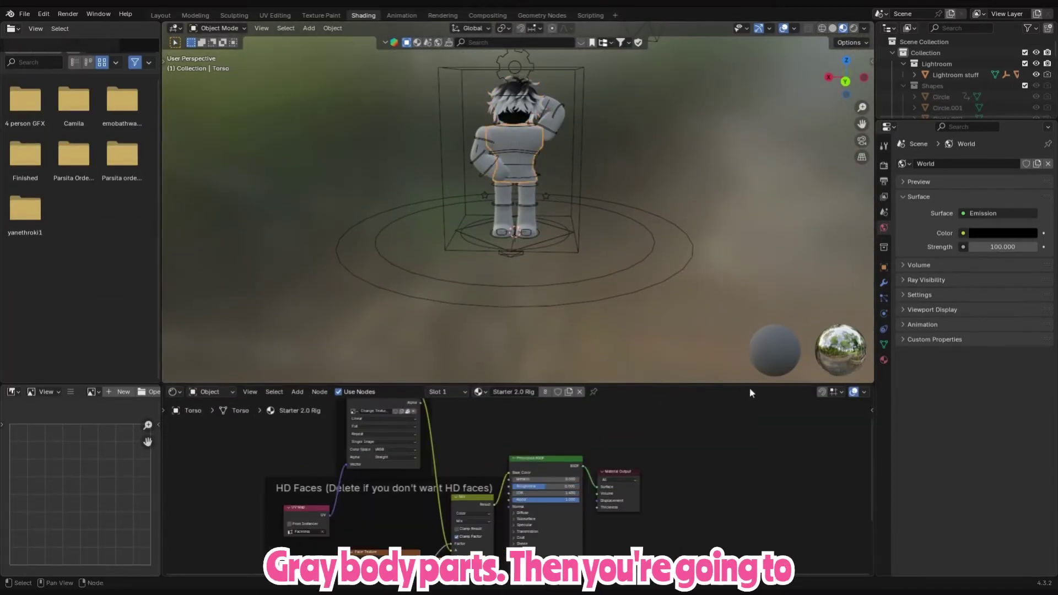
{"action": "left_click_drag", "start_coordinate": [750, 386], "coordinate": [91, 274]}
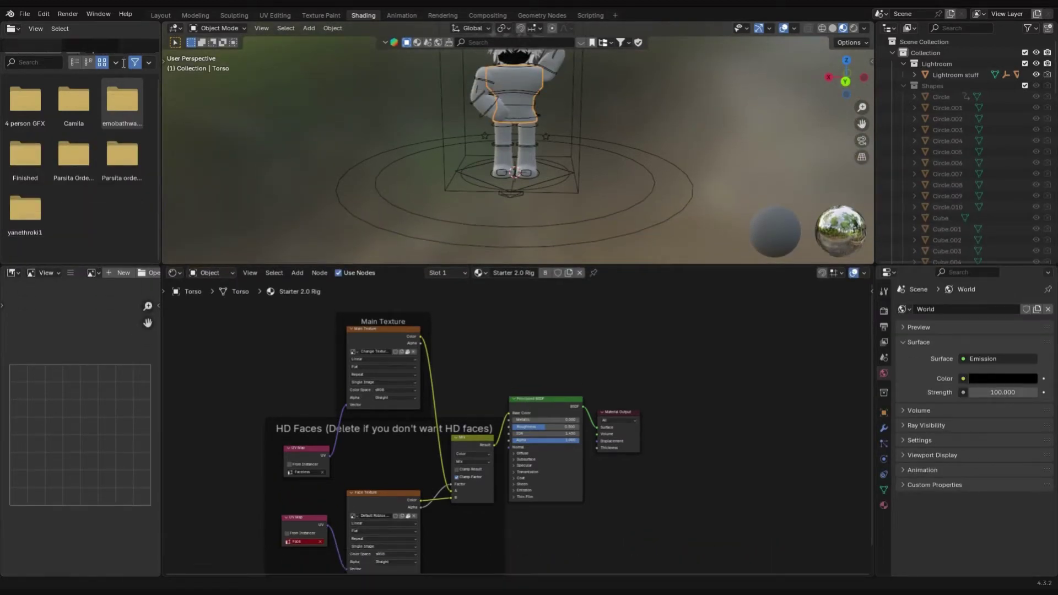
- Bring the Handle1_diff image from the avatar's texture folder into the Main Texture frame in place of the existing texture node
{"action": "left_click", "coordinate": [38, 46]}
{"action": "double_click", "coordinate": [122, 102]}
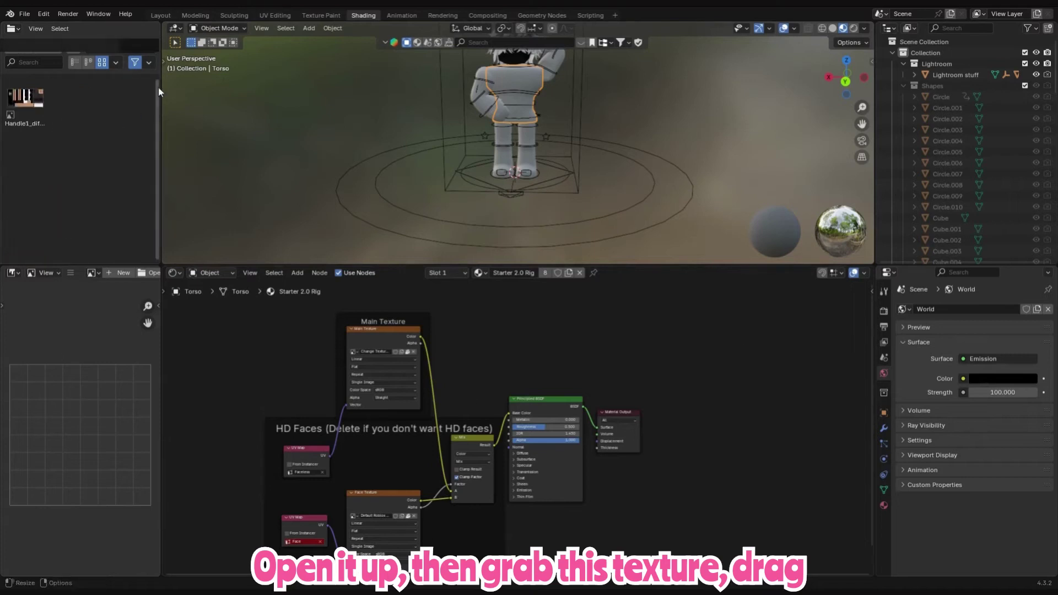
{"action": "left_click_drag", "start_coordinate": [25, 102], "coordinate": [386, 326]}
{"action": "left_click", "coordinate": [390, 333]}
{"action": "right_click", "coordinate": [393, 340]}
{"action": "left_click", "coordinate": [352, 371]}
- Link the new texture's Color to the Mix node's A input and the upper UV Map to its Vector, and return to the Layout workspace
{"action": "left_click_drag", "start_coordinate": [451, 495], "coordinate": [458, 395]}
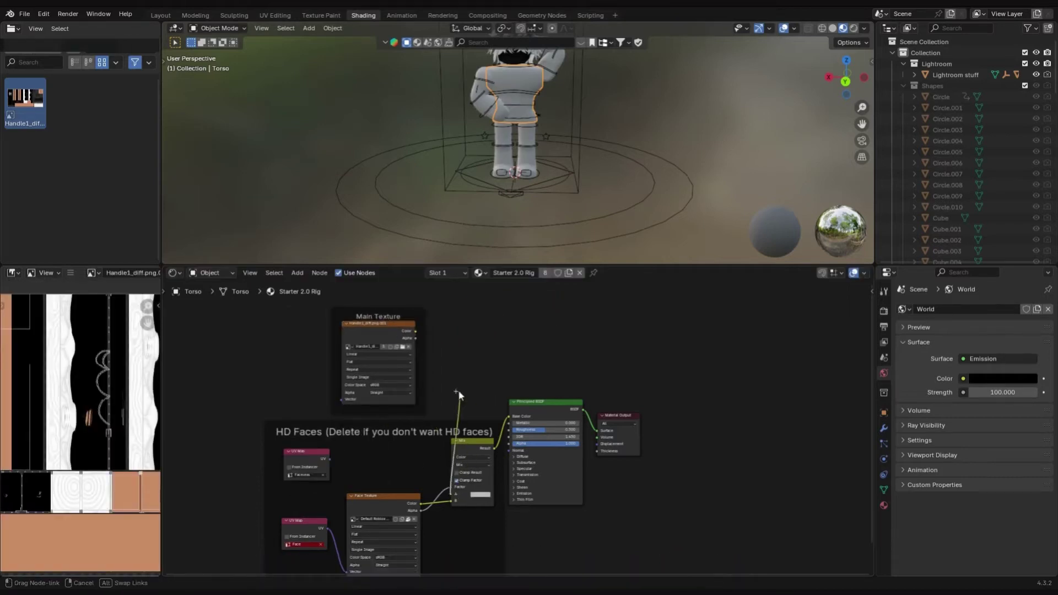
{"action": "left_click_drag", "start_coordinate": [417, 334], "coordinate": [416, 332]}
{"action": "left_click_drag", "start_coordinate": [329, 459], "coordinate": [340, 408]}
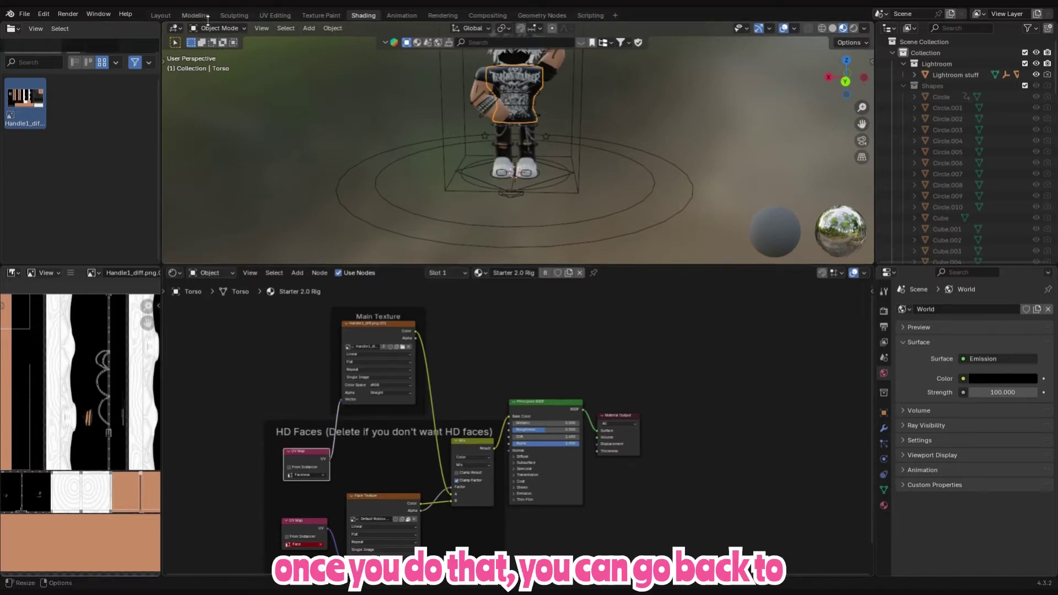
{"action": "left_click", "coordinate": [160, 15]}
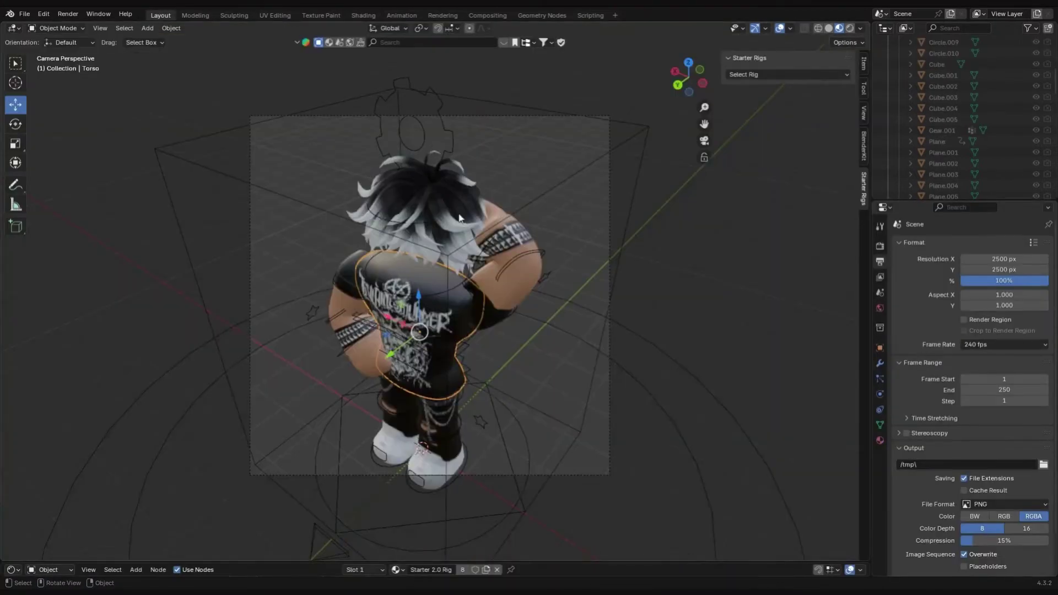
- Rotate the left leg slightly and adjust its position in camera view
{"action": "left_click", "coordinate": [450, 470]}
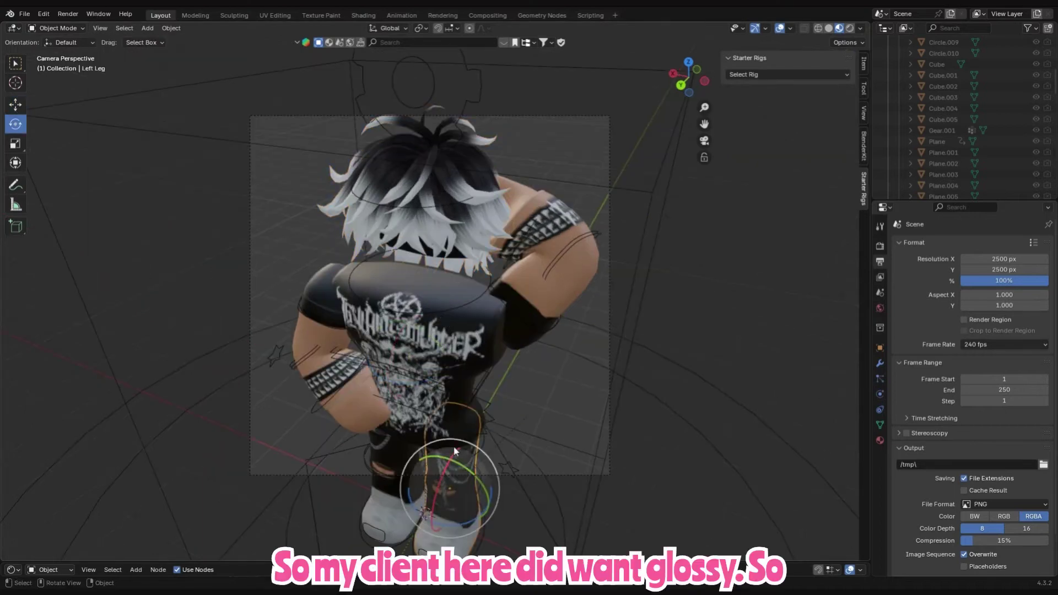
{"action": "left_click_drag", "start_coordinate": [456, 452], "coordinate": [447, 451]}
{"action": "key", "text": "g"}
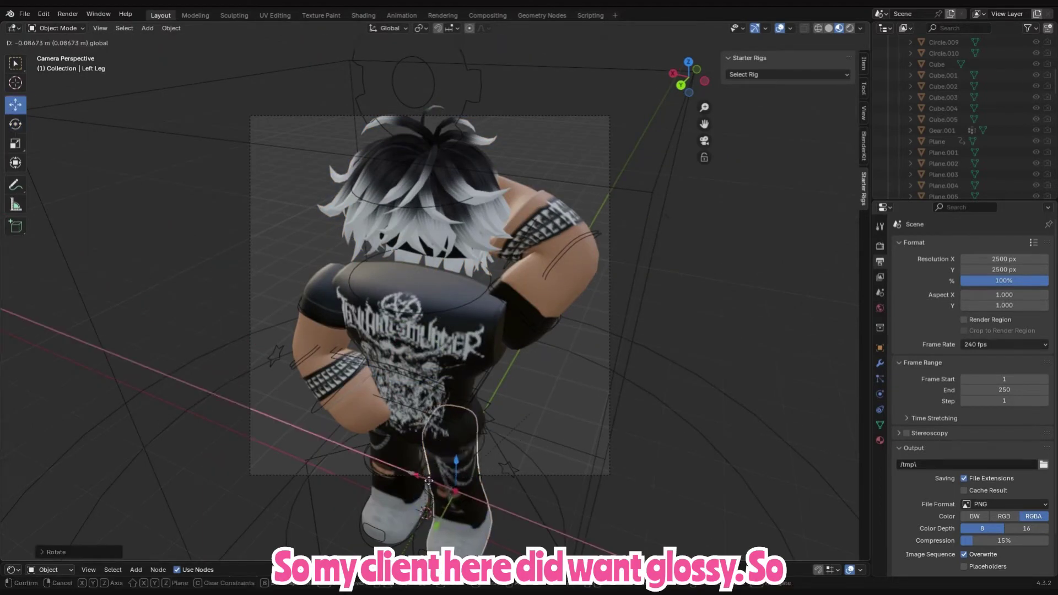
{"action": "key", "text": "ctrl+z"}
- Make the hair's Handle1Mtl material glossy with Metallic 0.3 and Roughness 0.1
{"action": "scroll", "coordinate": [926, 452], "scroll_direction": "down", "scroll_amount": 2}
{"action": "left_click", "coordinate": [880, 440]}
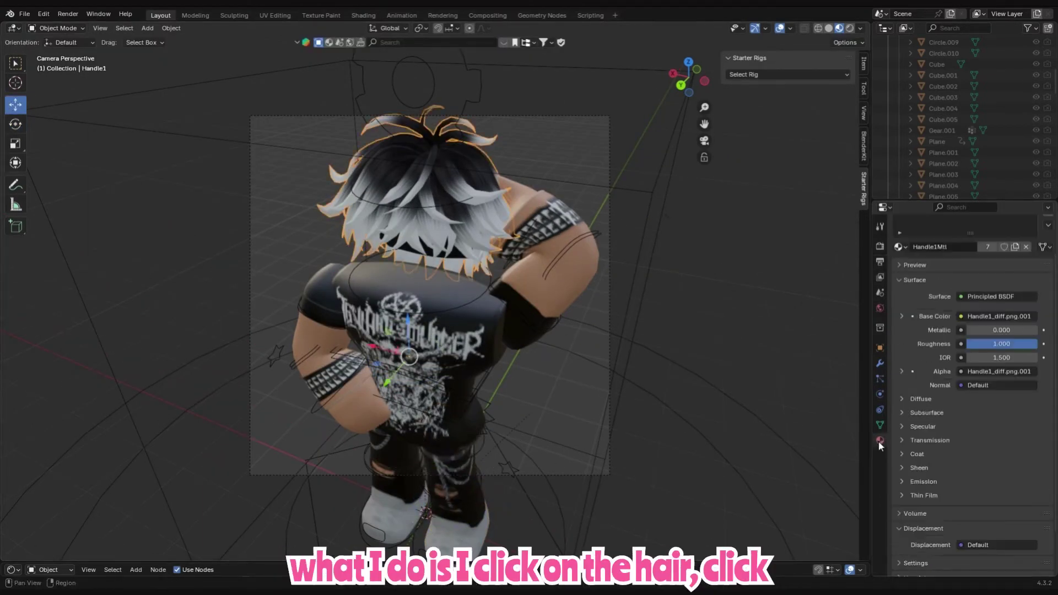
{"action": "left_click", "coordinate": [979, 331]}
{"action": "type", "text": "0.3"}
{"action": "key", "text": "Return"}
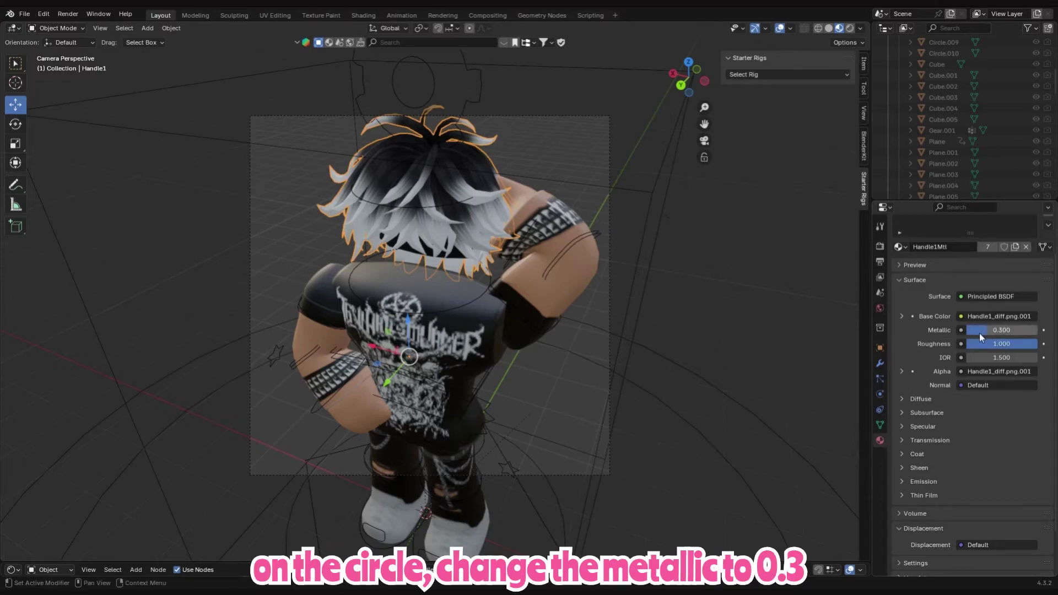
{"action": "left_click", "coordinate": [981, 343]}
{"action": "type", "text": "0.1"}
{"action": "key", "text": "Return"}
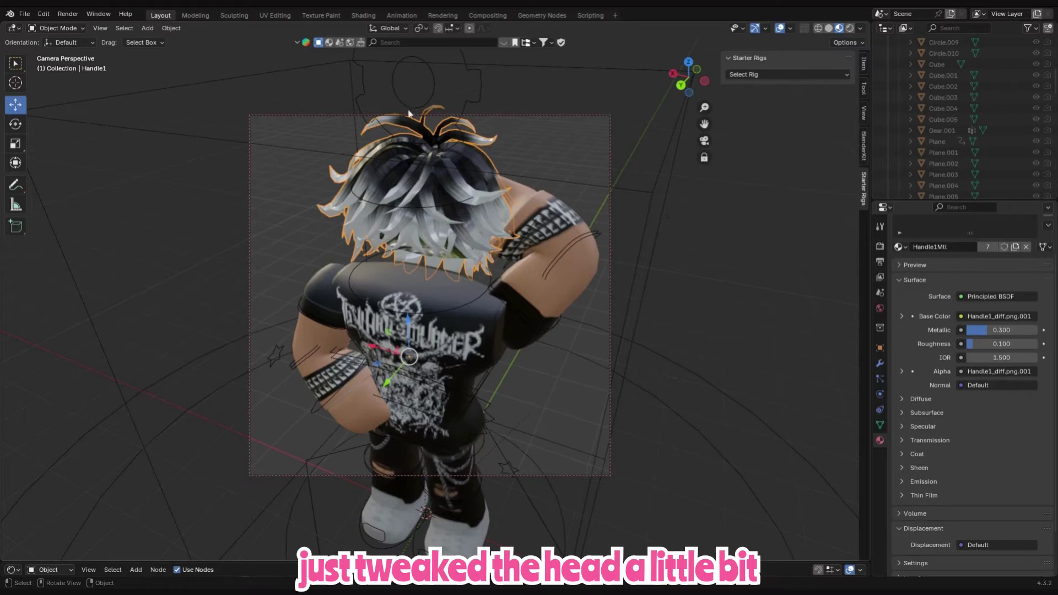
- With the camera locked to the view, raise the framing slightly and freely rotate the hair and head piece
{"action": "left_click", "coordinate": [704, 158]}
{"action": "left_click_drag", "start_coordinate": [705, 123], "coordinate": [705, 135]}
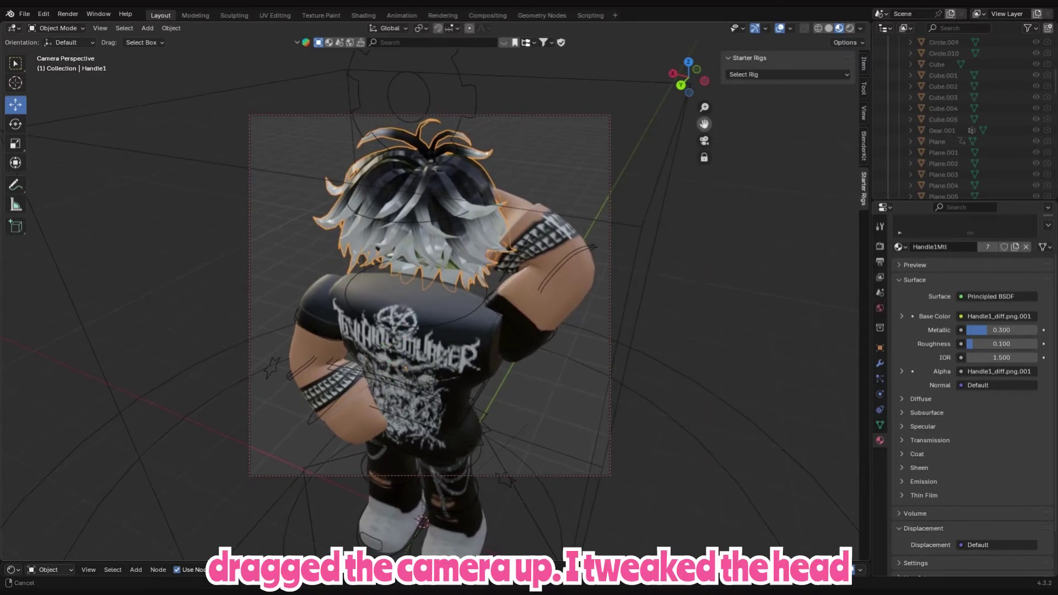
{"action": "key", "text": "r"}
{"action": "key", "text": "r"}
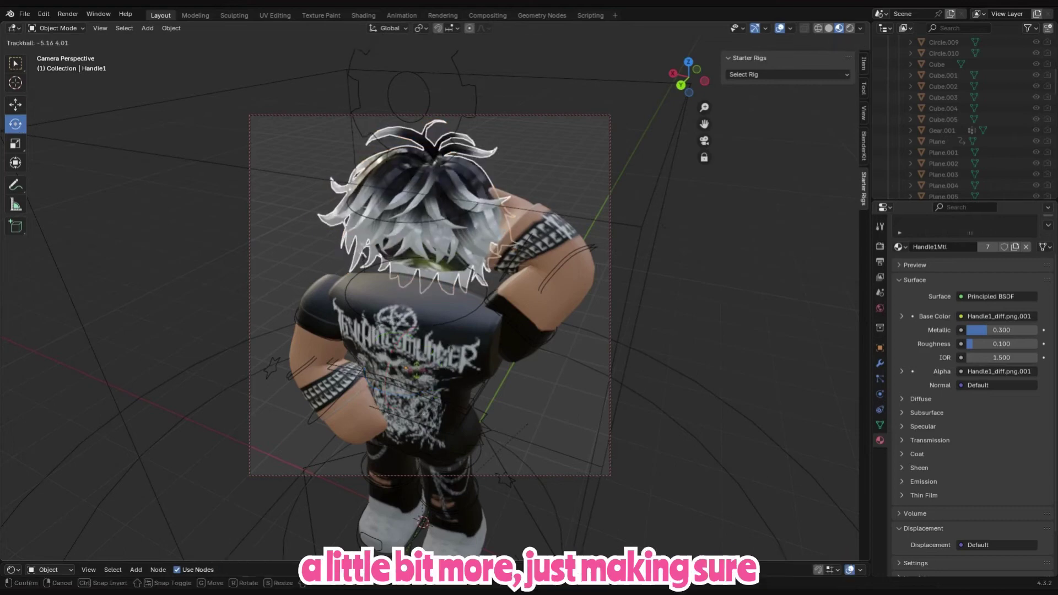
{"action": "left_click_drag", "start_coordinate": [417, 370], "coordinate": [395, 359]}
{"action": "left_click_drag", "start_coordinate": [401, 362], "coordinate": [392, 353]}
- Select the left arm and set its Starter 2.0 Rig material to Metallic 0.3 and Roughness 0.1
{"action": "left_click", "coordinate": [535, 231]}
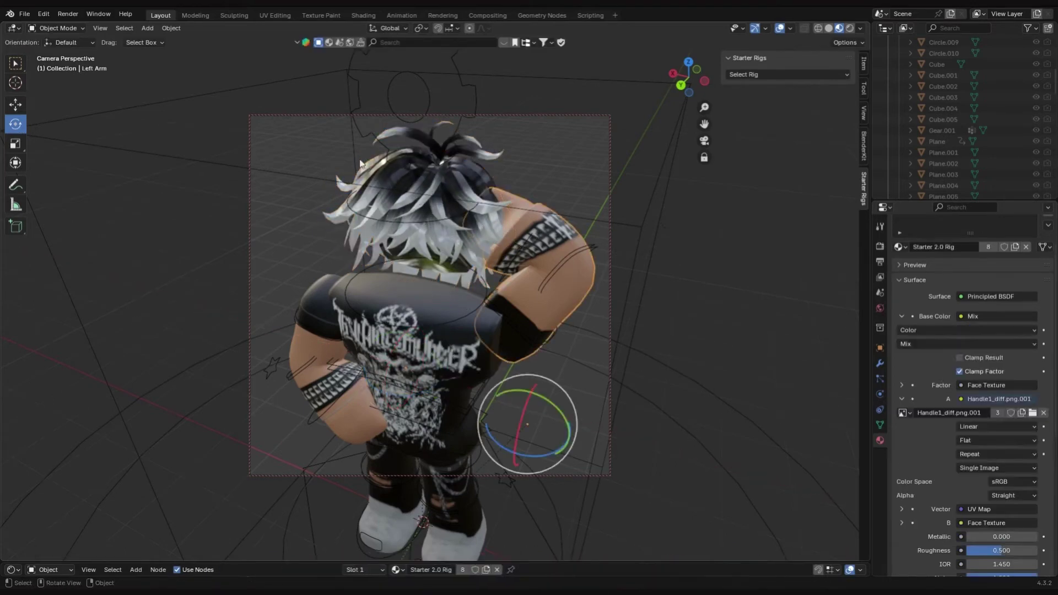
{"action": "scroll", "coordinate": [993, 441], "scroll_direction": "down", "scroll_amount": 4}
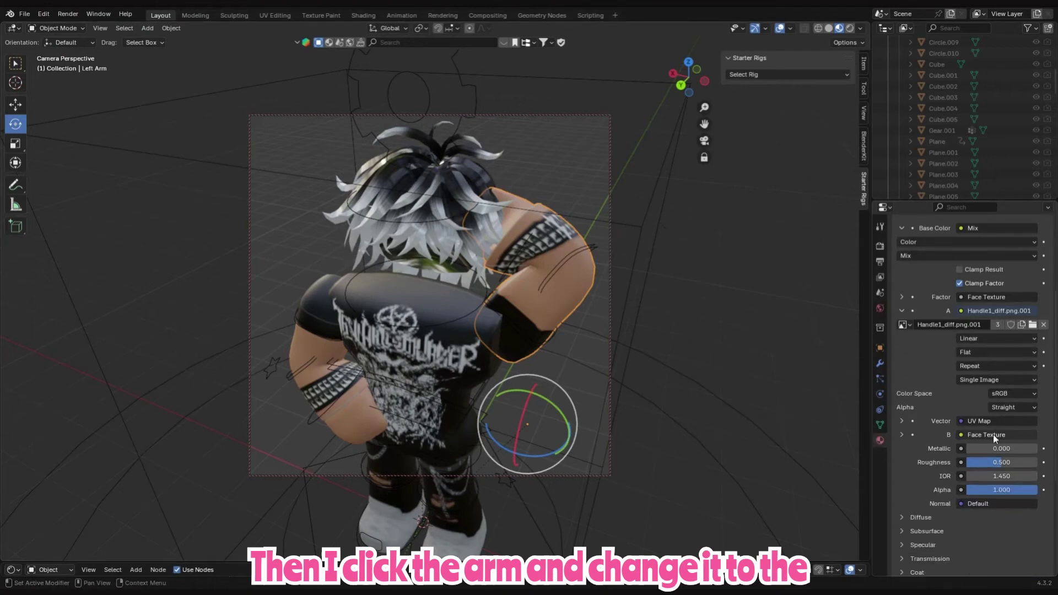
{"action": "left_click", "coordinate": [995, 449]}
{"action": "key", "text": "Tab"}
{"action": "type", "text": "0.1"}
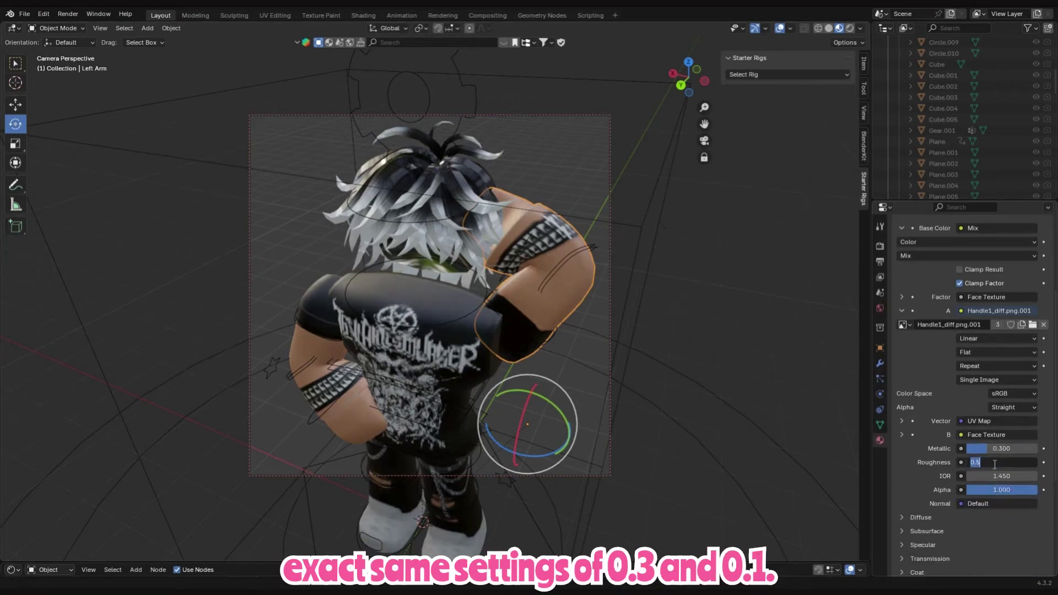
{"action": "key", "text": "Return"}
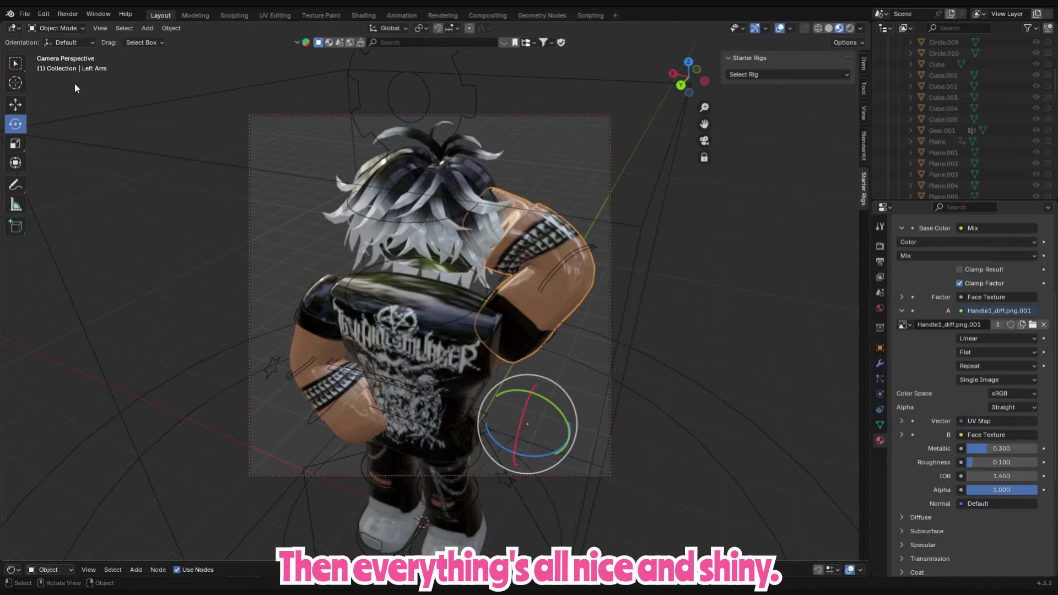
- Render a test image, inspect the light colors on the character and stop the render
{"action": "left_click", "coordinate": [62, 15]}
{"action": "left_click", "coordinate": [82, 26]}
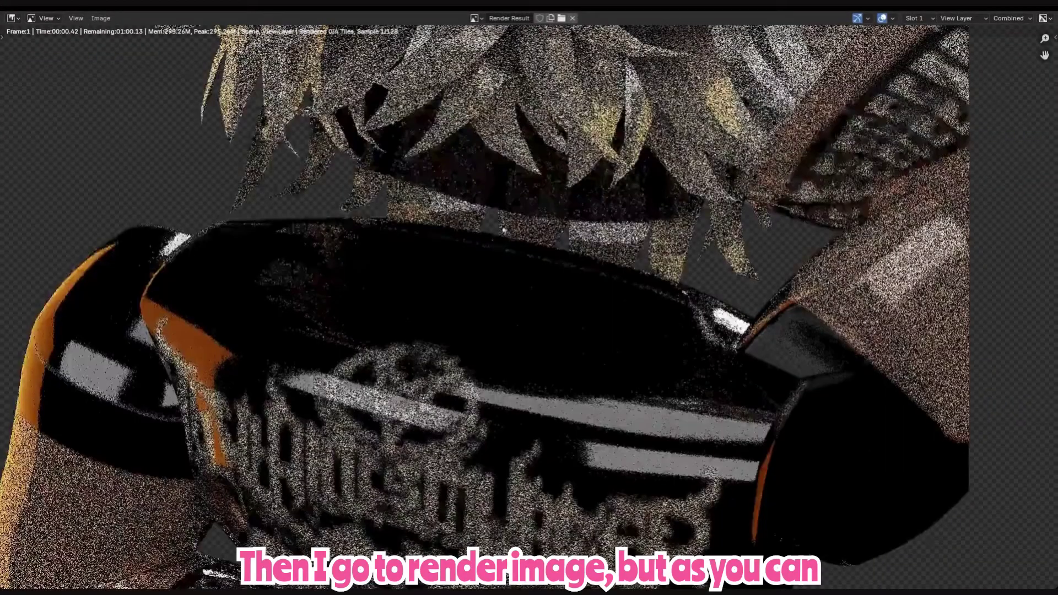
{"action": "scroll", "coordinate": [587, 244], "scroll_direction": "down", "scroll_amount": 4}
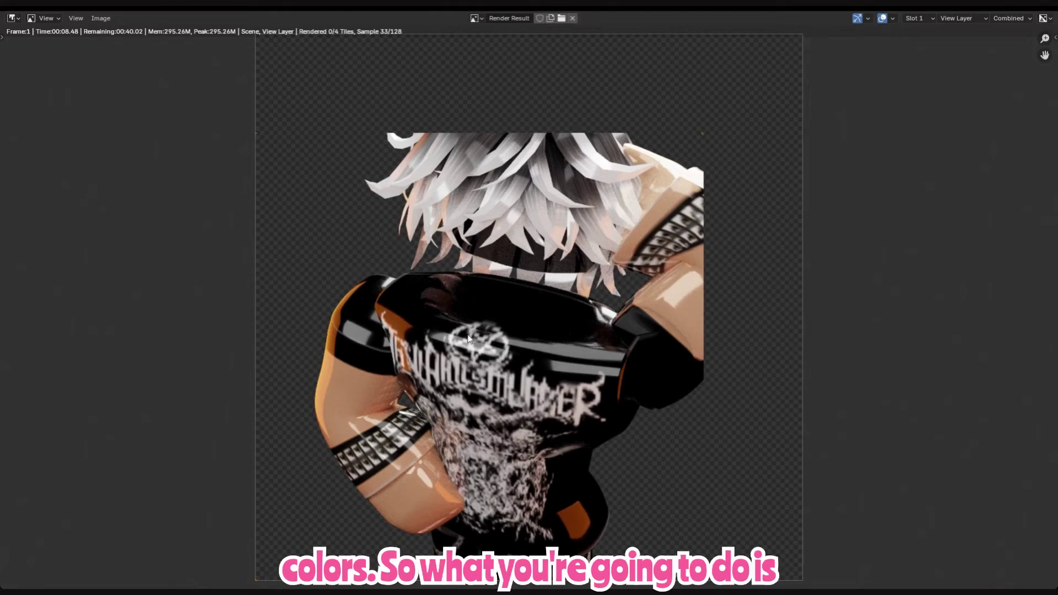
{"action": "key", "text": "Escape"}
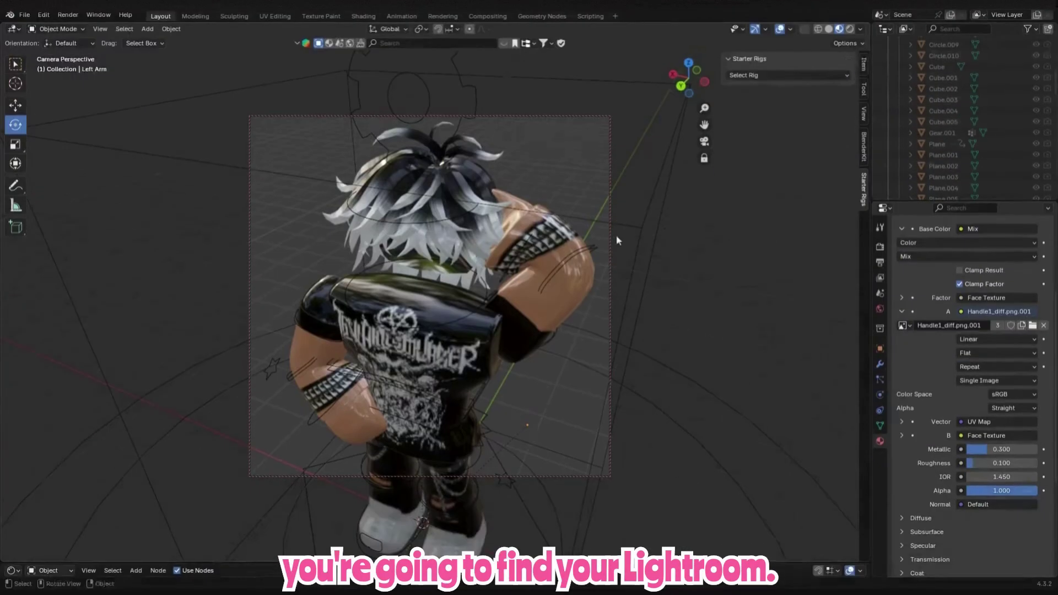
- Select the Lights object in the Lightroom collection and set its Cold material's emission color to a pale blue, hue 0.592 and saturation 0.250
{"action": "scroll", "coordinate": [957, 129], "scroll_direction": "up", "scroll_amount": 5}
{"action": "left_click", "coordinate": [944, 95]}
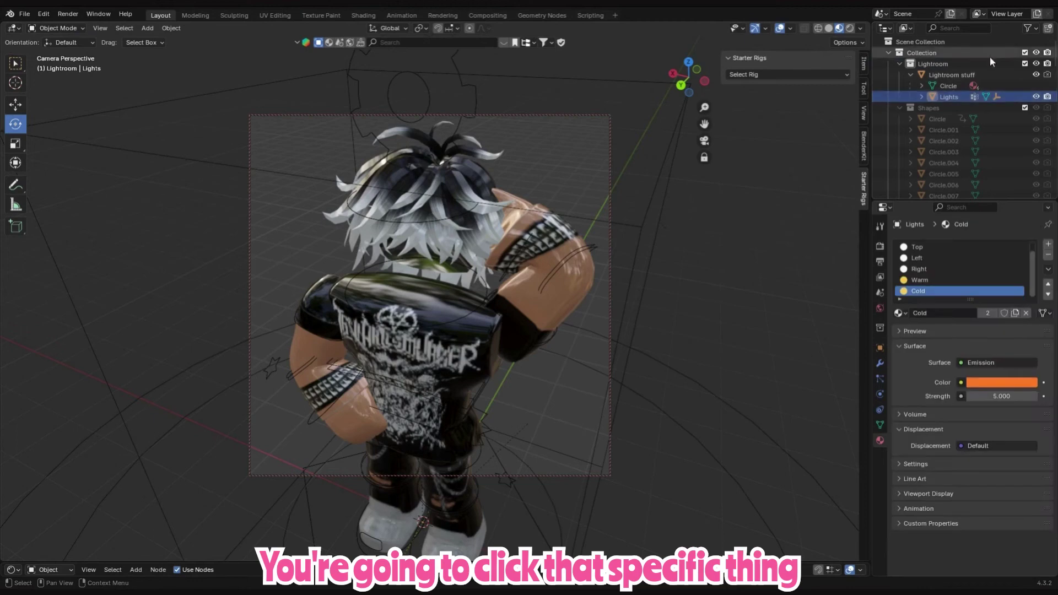
{"action": "double_click", "coordinate": [957, 97]}
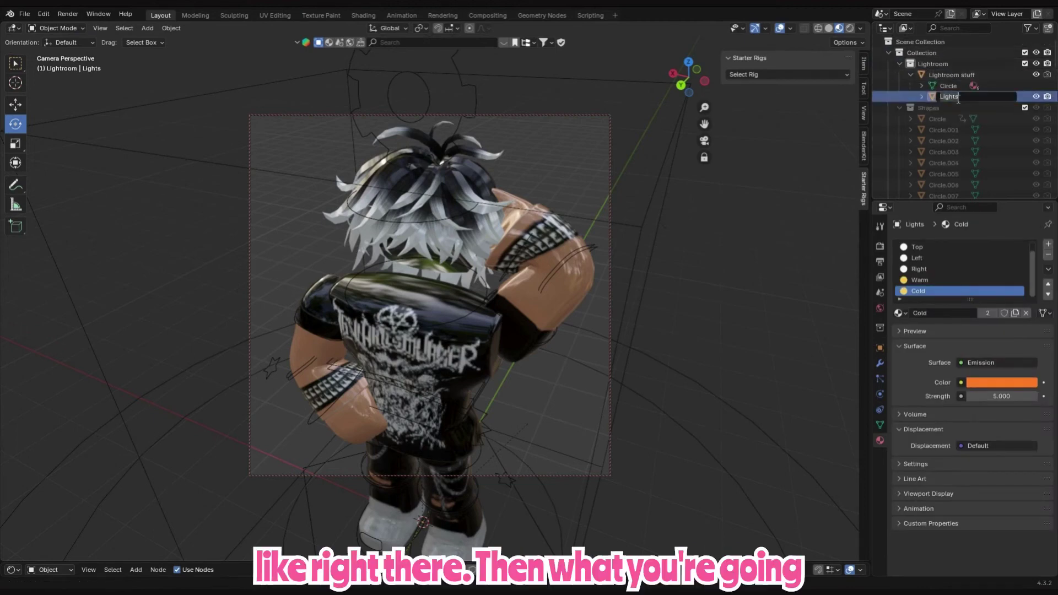
{"action": "left_click", "coordinate": [958, 98]}
{"action": "left_click", "coordinate": [931, 100]}
{"action": "left_click", "coordinate": [931, 98]}
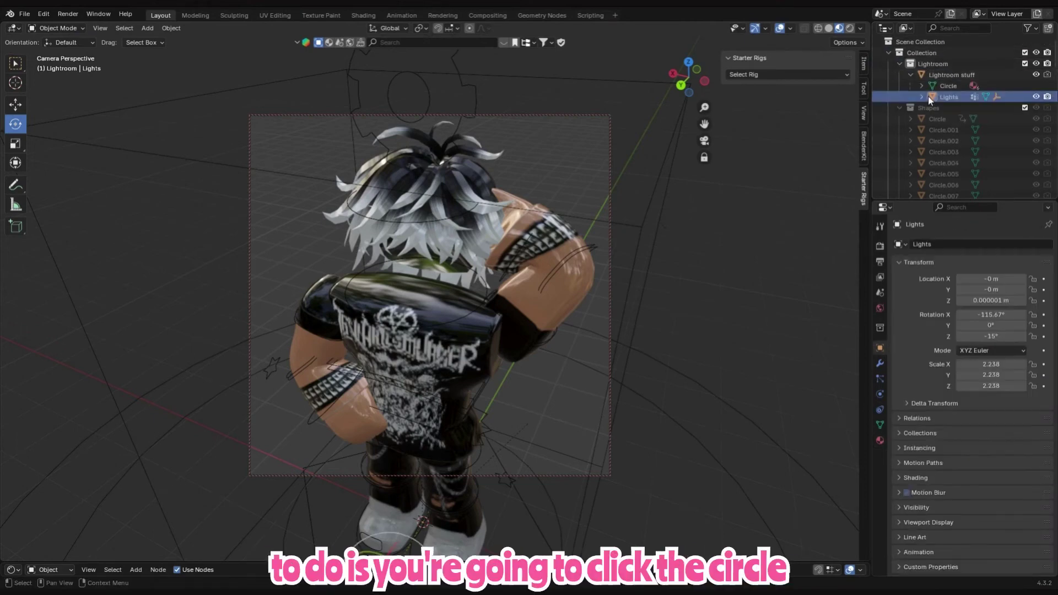
{"action": "left_click", "coordinate": [881, 439]}
{"action": "left_click", "coordinate": [1002, 382]}
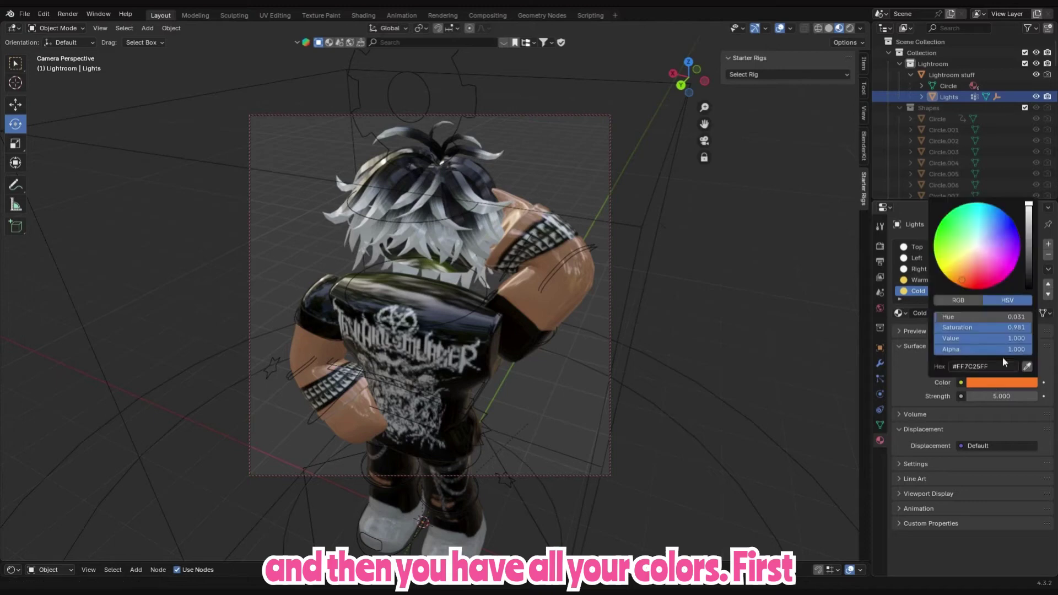
{"action": "left_click", "coordinate": [980, 240]}
{"action": "left_click", "coordinate": [970, 382]}
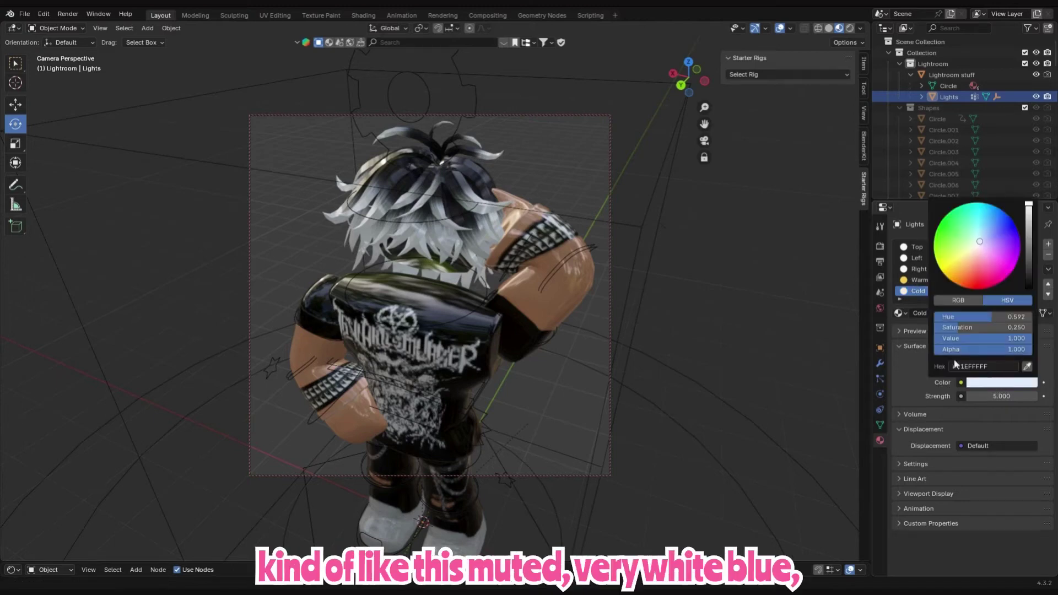
- Set the Warm light material's emission color to a light pink, hex FFCDC4FF
{"action": "left_click", "coordinate": [915, 280]}
{"action": "left_click", "coordinate": [993, 382]}
{"action": "left_click", "coordinate": [976, 256]}
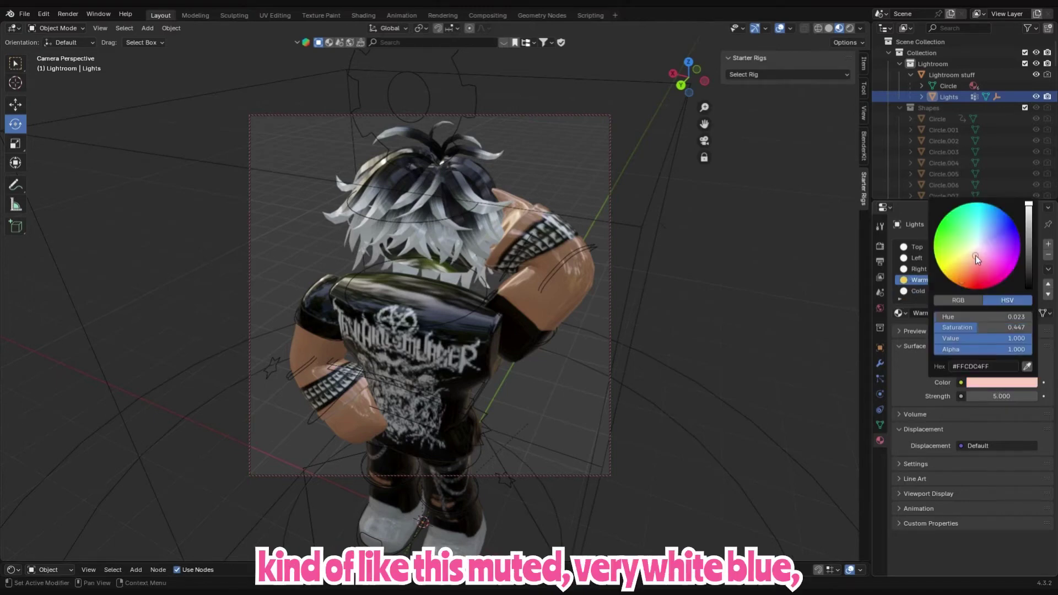
- Render the image again to check the new Warm and Cold light colors
{"action": "left_click", "coordinate": [68, 13]}
{"action": "left_click", "coordinate": [82, 25]}
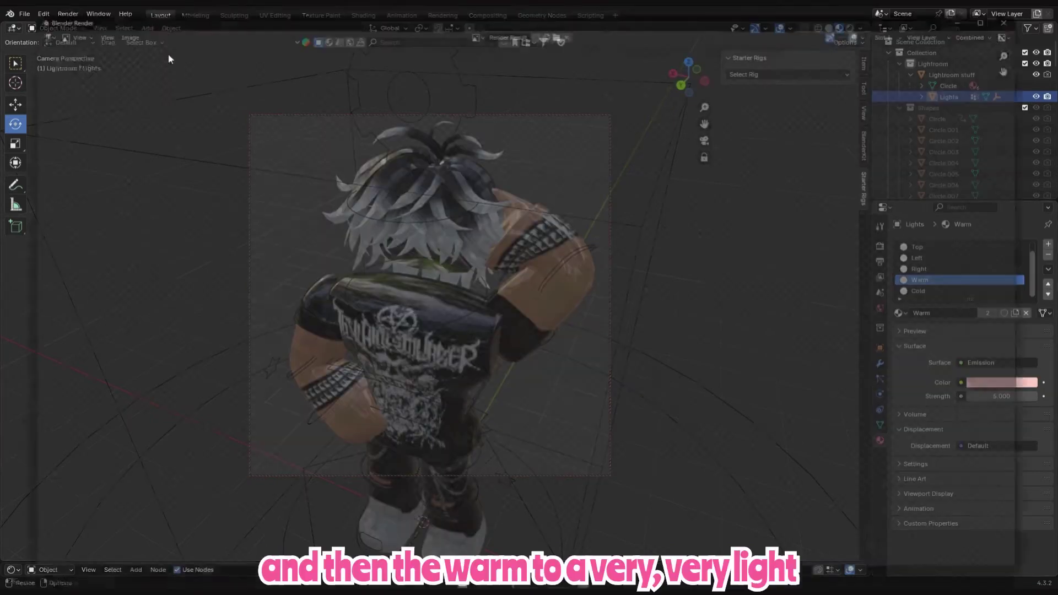